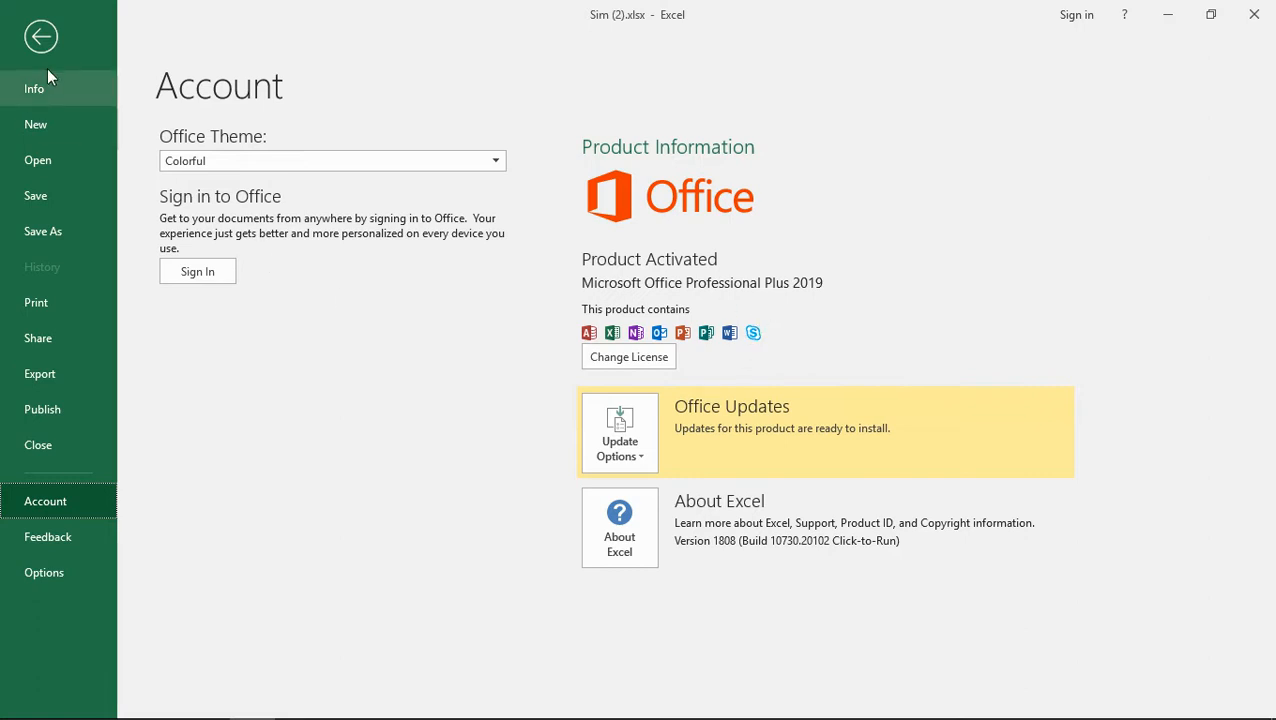
# Step: Return from the account page to the spreadsheet via the back arrow
pyautogui.click(40, 40)
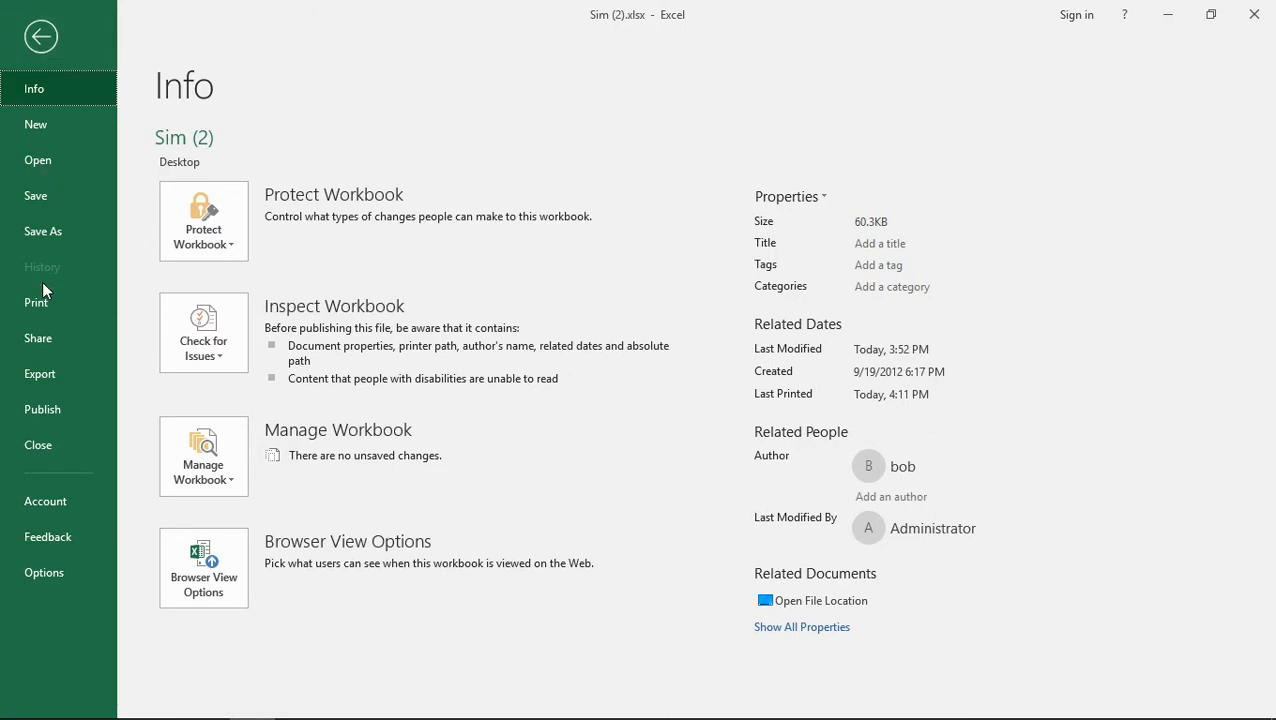
# Step: In Print settings, try the Canon Inkjet MG6100 printer, then settle on Brother HL-L8350CDW series
pyautogui.click(38, 302)
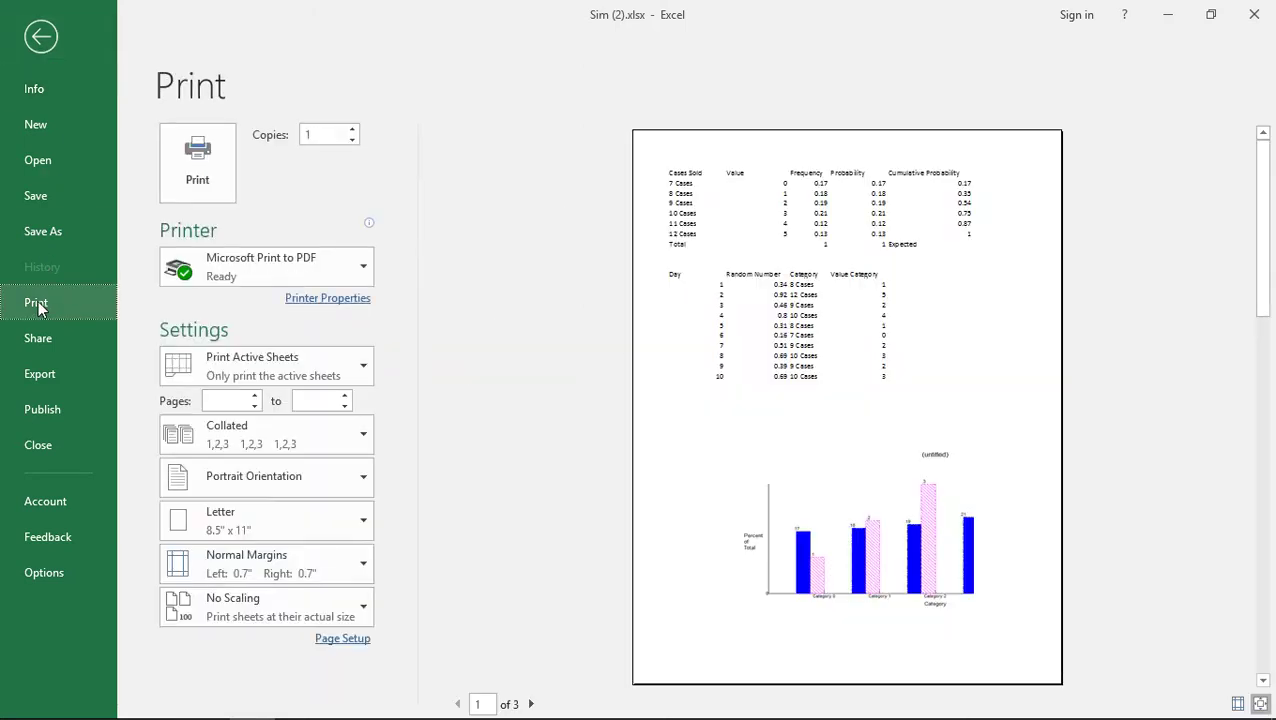
pyautogui.click(364, 272)
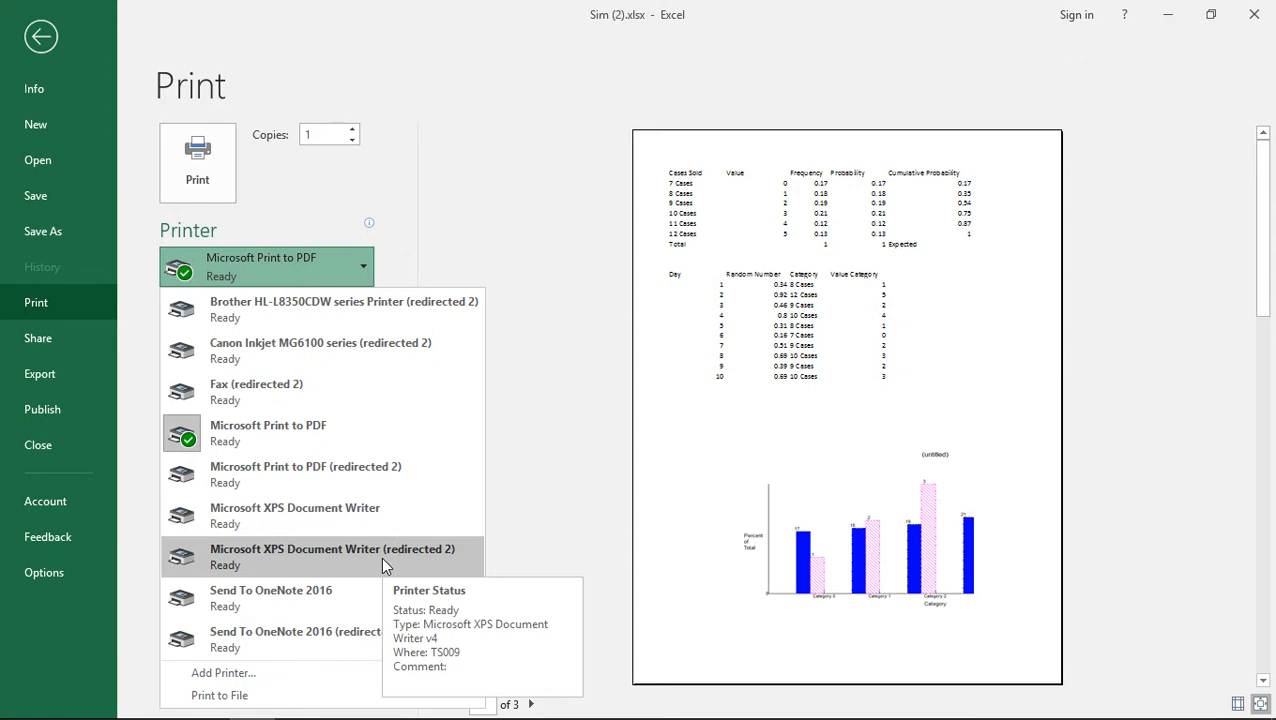
pyautogui.click(375, 315)
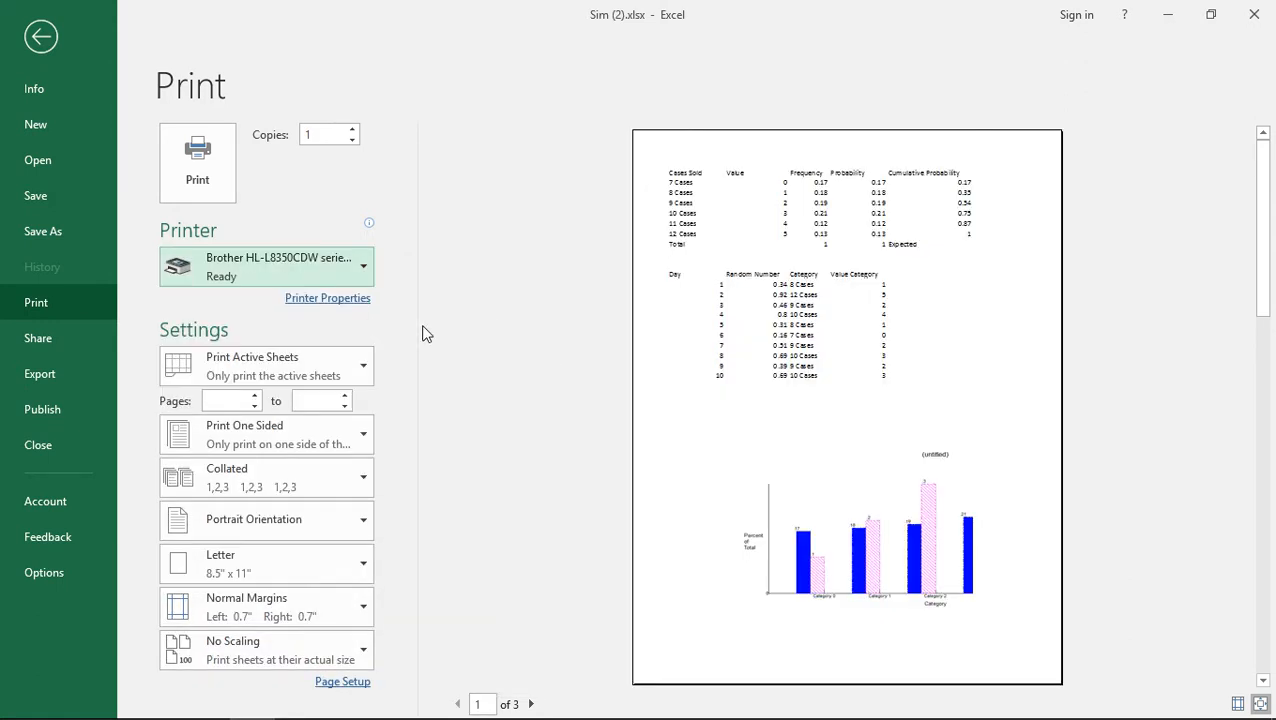
pyautogui.click(362, 266)
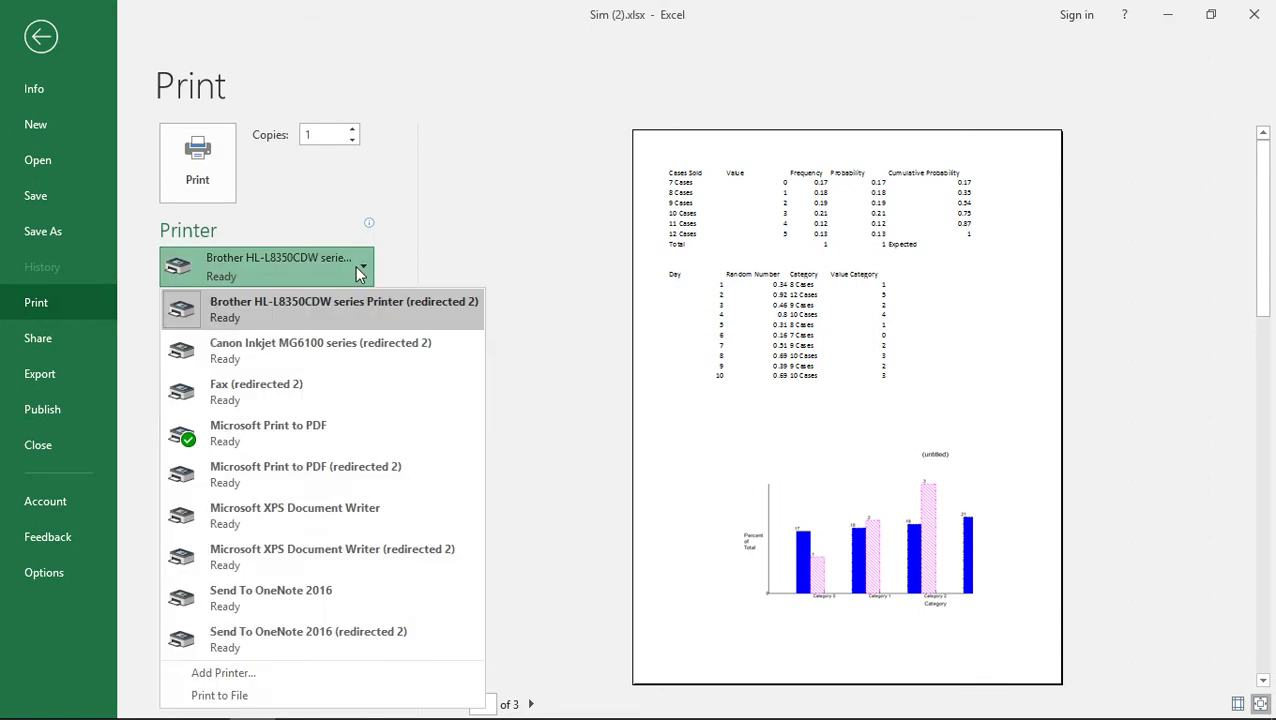
pyautogui.click(351, 351)
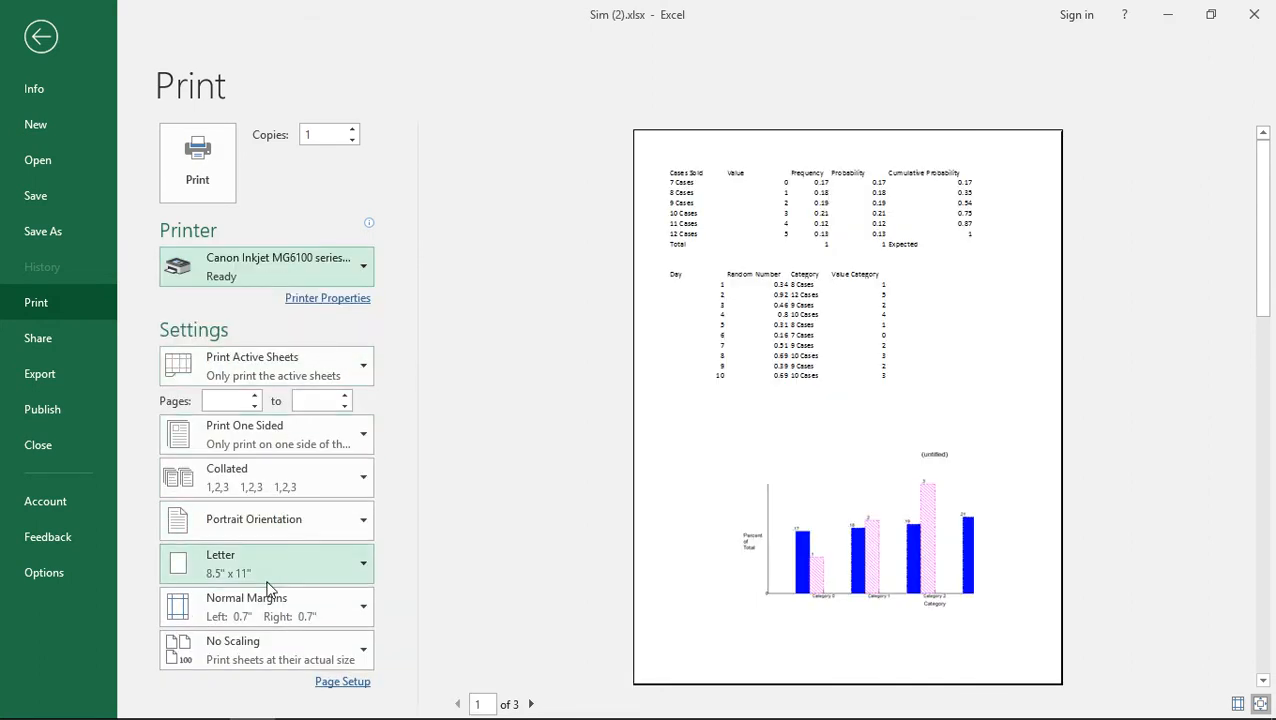
pyautogui.click(345, 268)
pyautogui.click(337, 300)
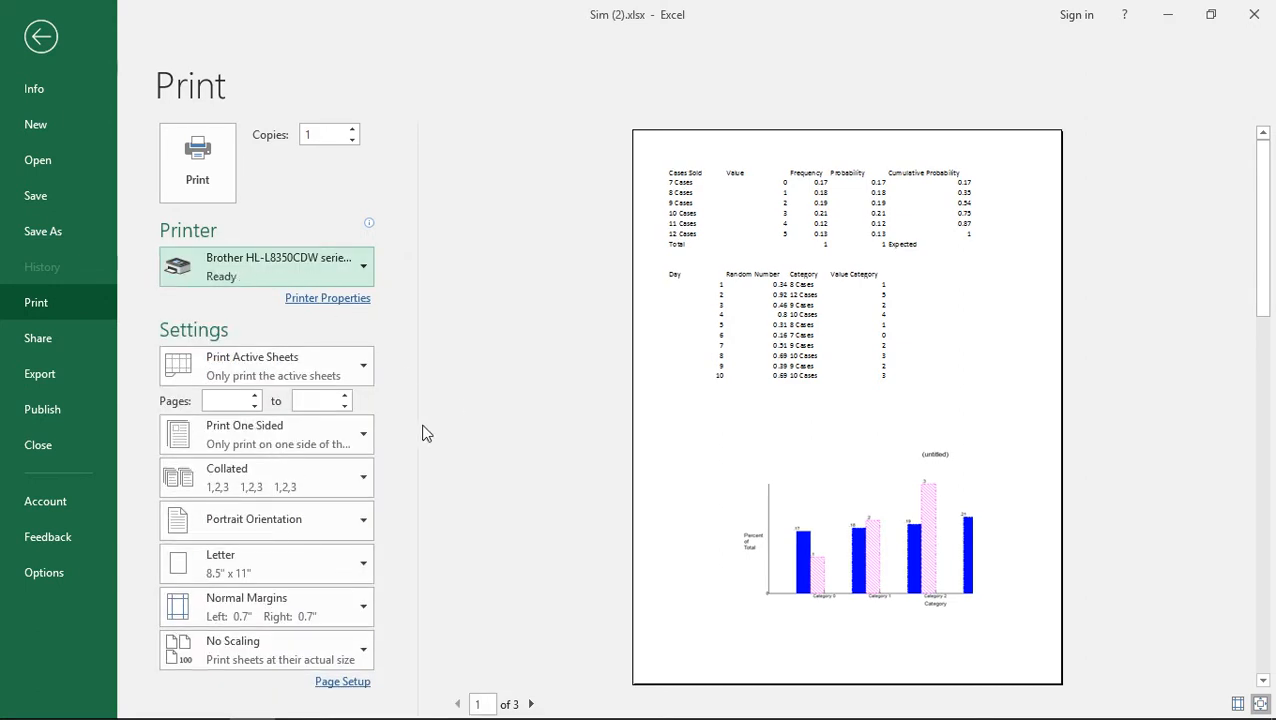
pyautogui.click(363, 372)
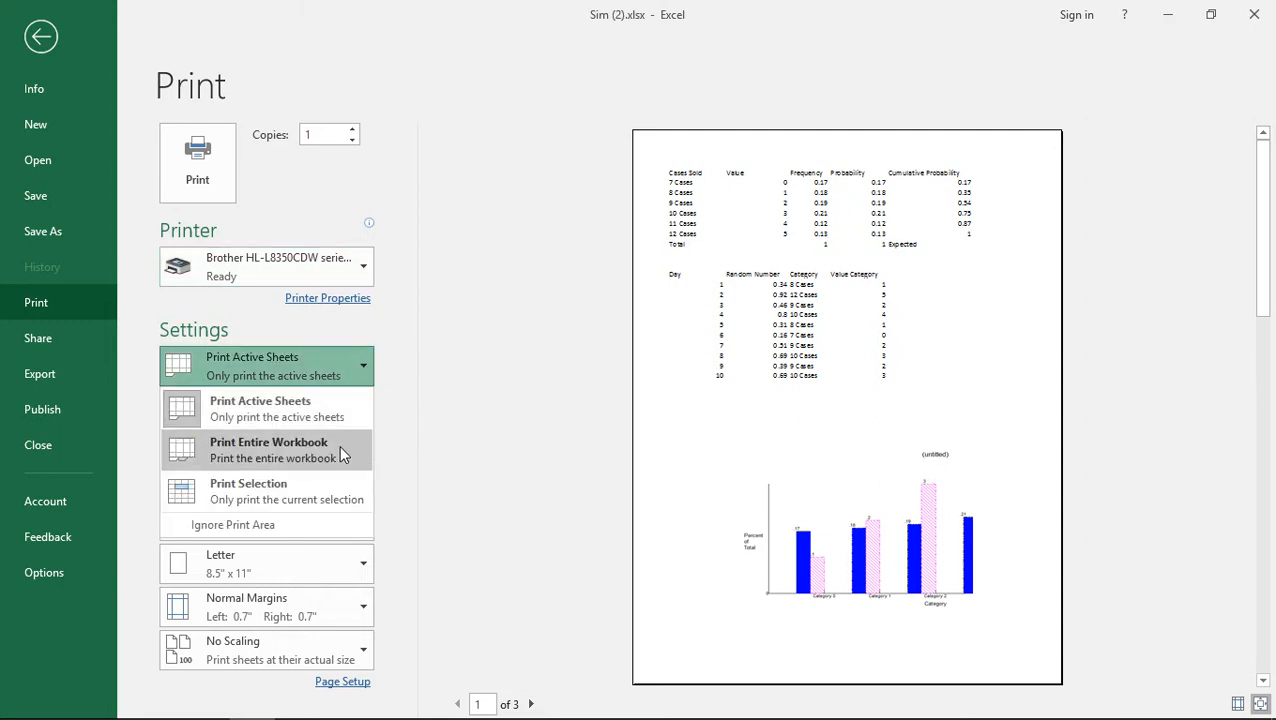
pyautogui.click(332, 505)
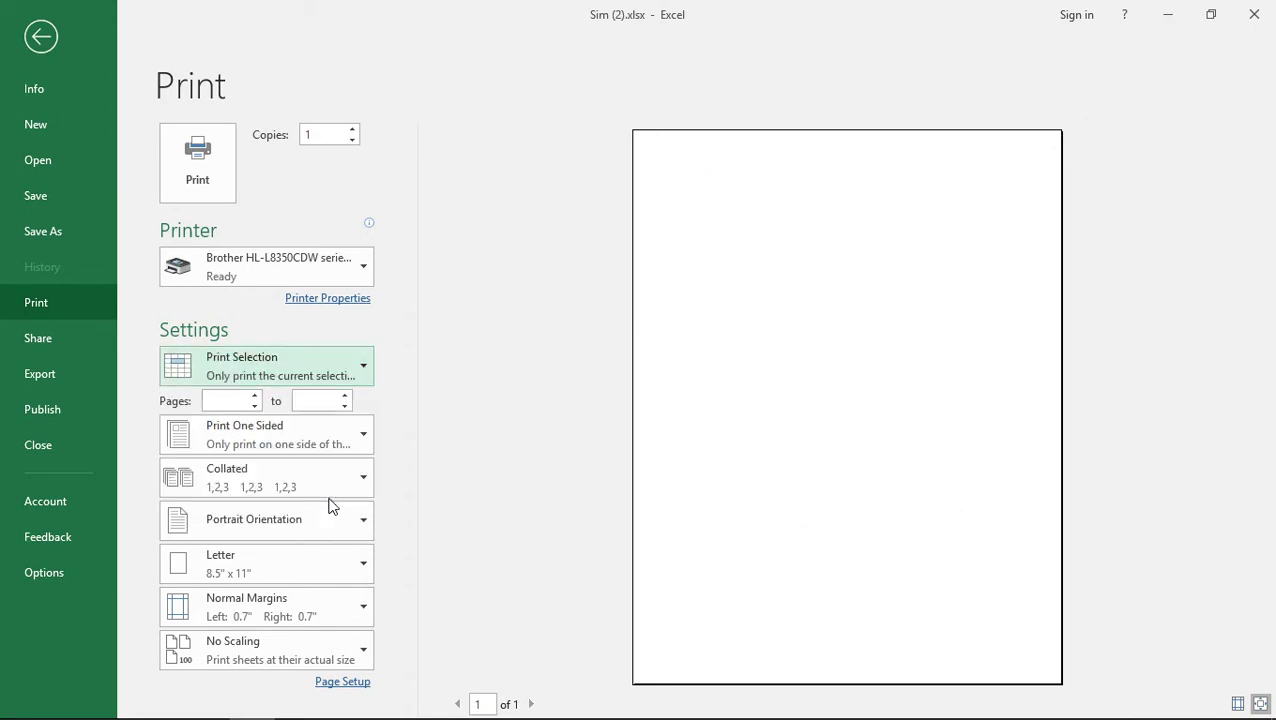
pyautogui.click(362, 364)
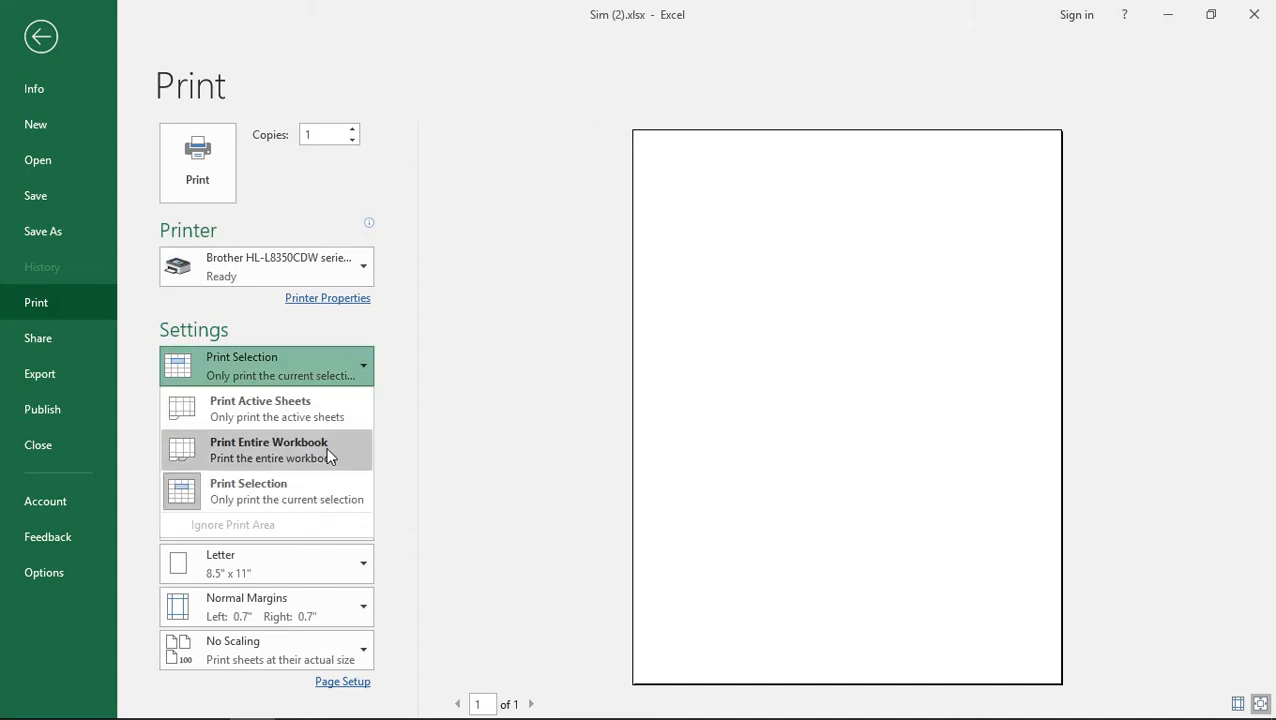
pyautogui.click(335, 413)
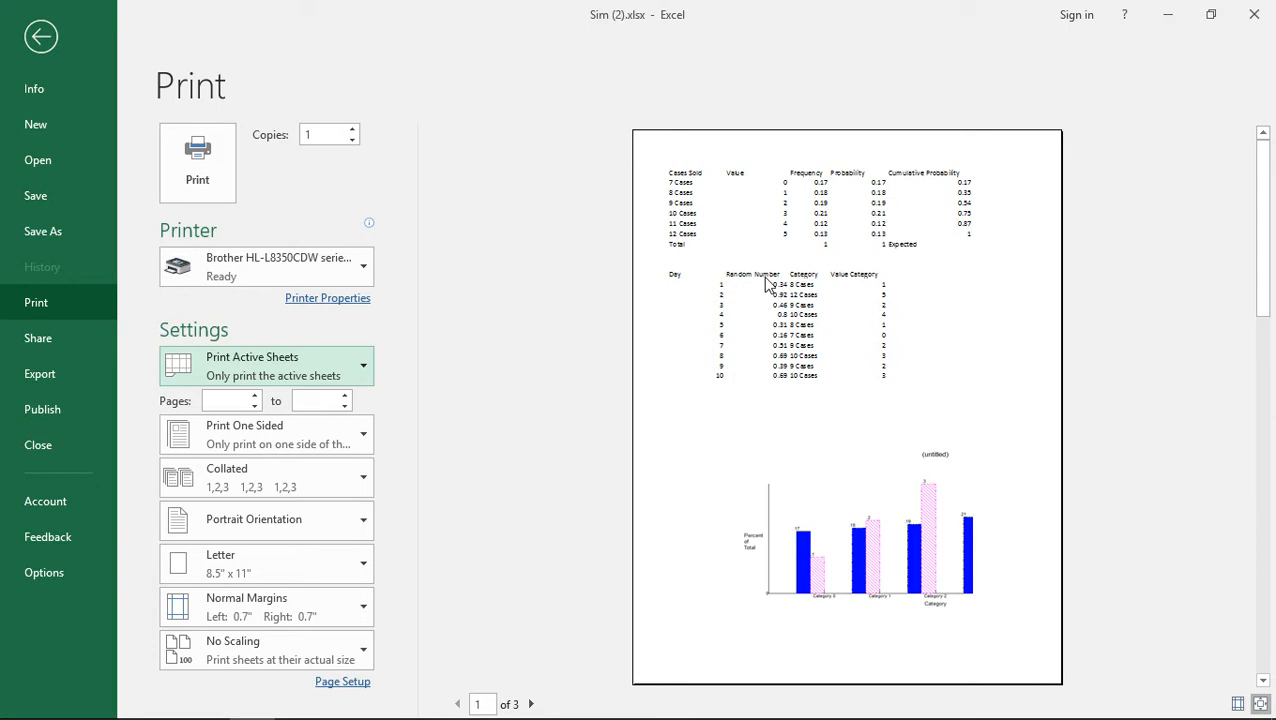
pyautogui.click(531, 704)
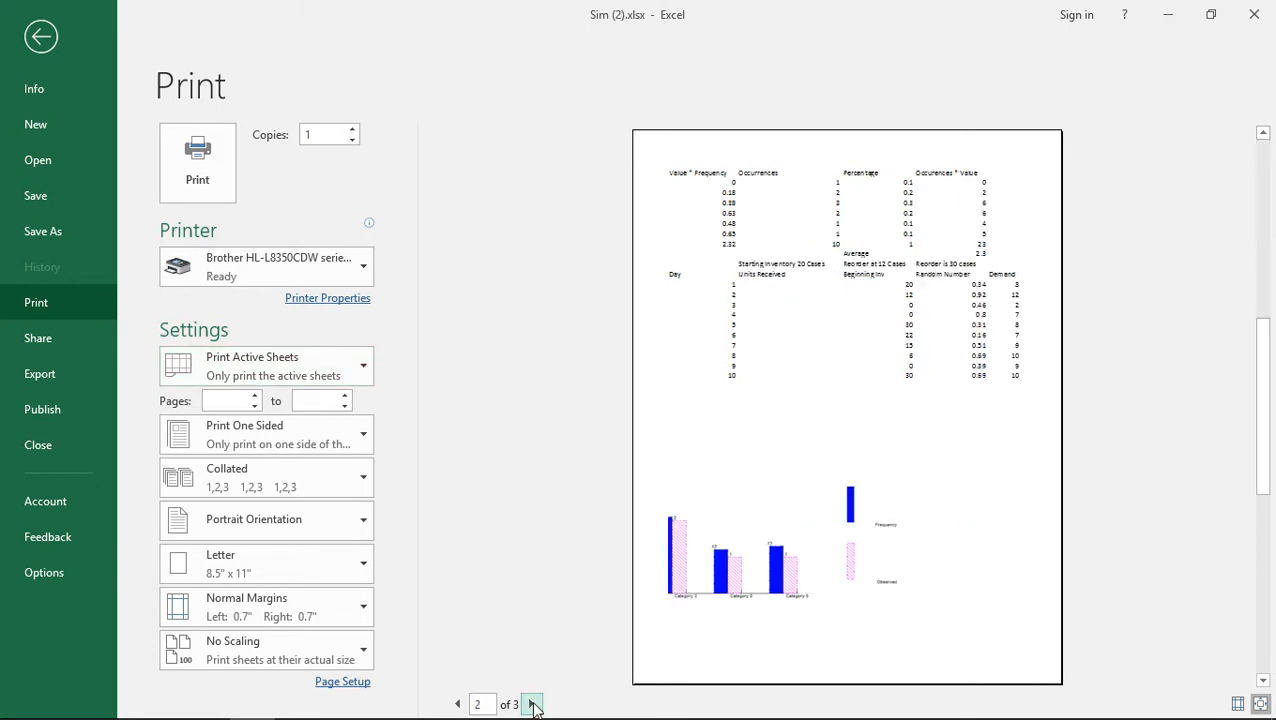
pyautogui.click(533, 705)
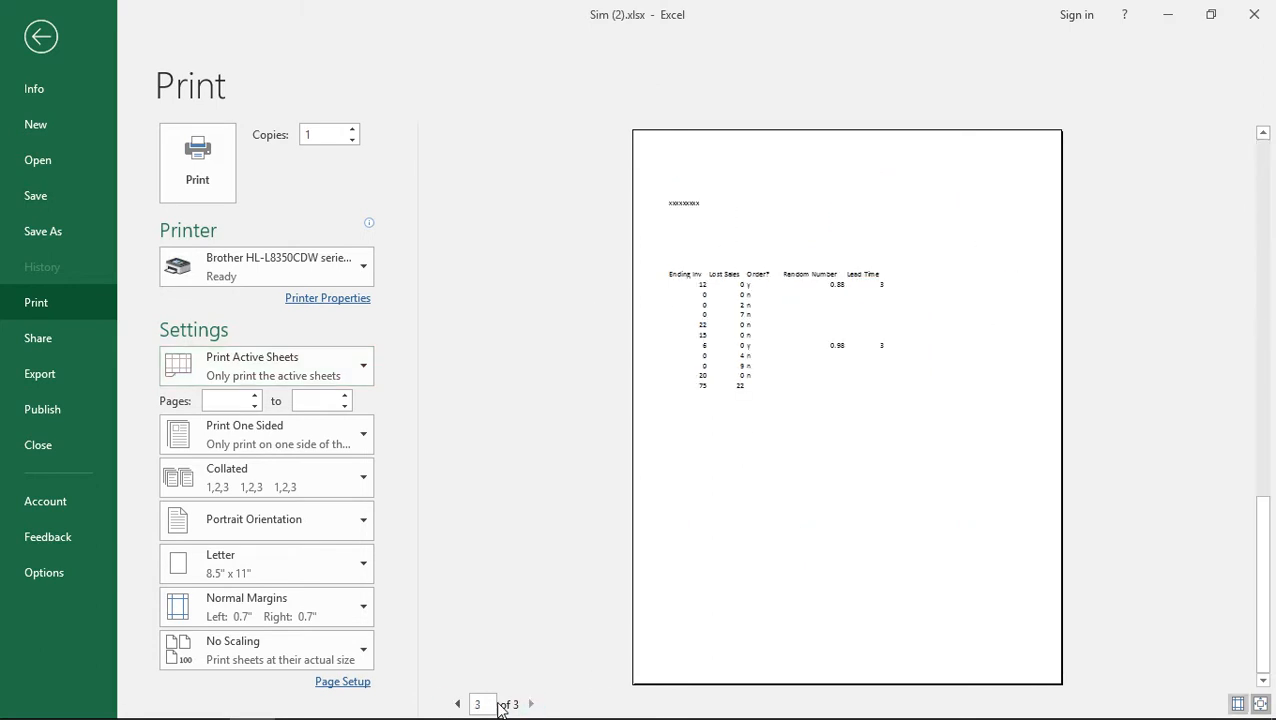
pyautogui.click(457, 704)
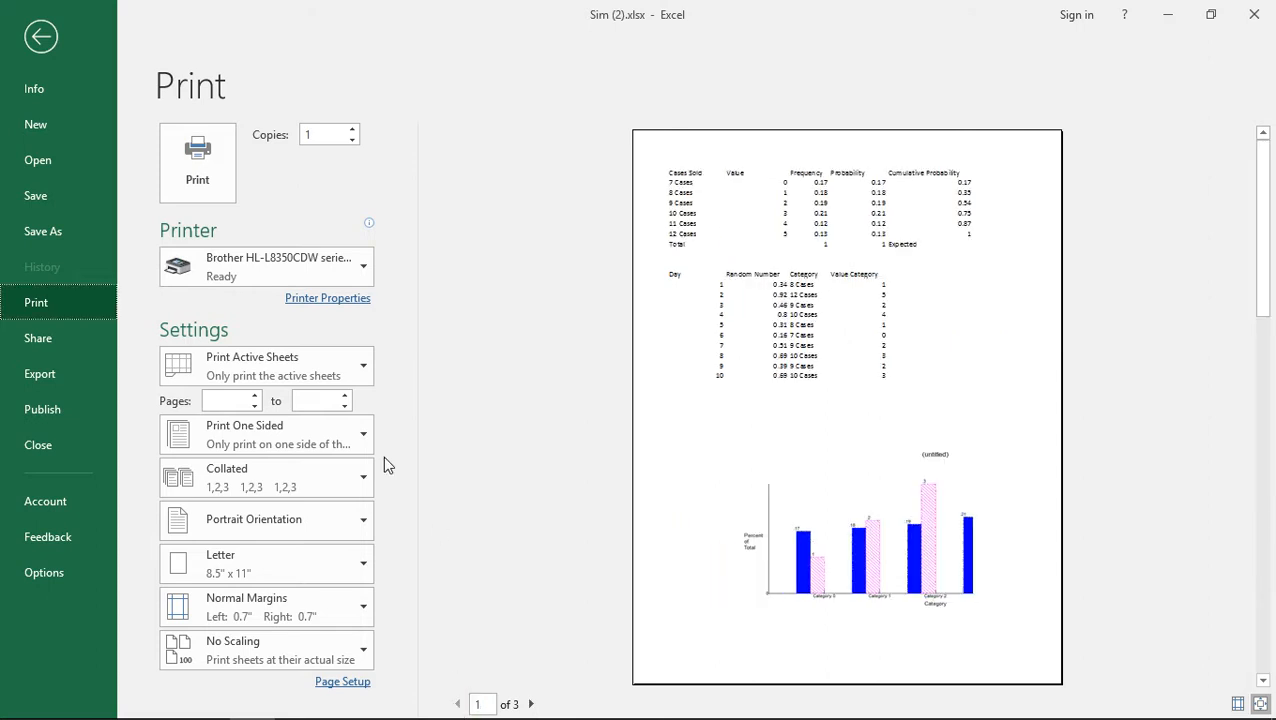
# Step: Enter a page range of 1 to 3, then change it to pages 1 to 2
pyautogui.click(229, 400)
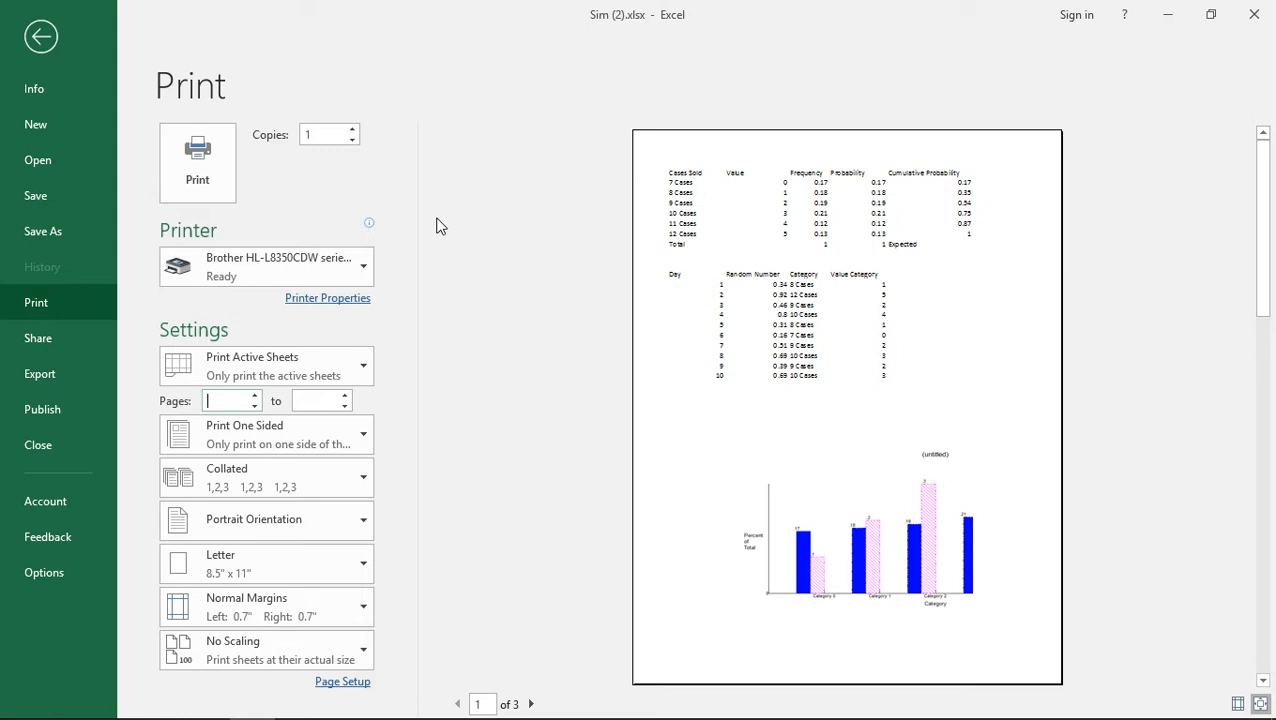
pyautogui.write('1')
pyautogui.press('Tab')
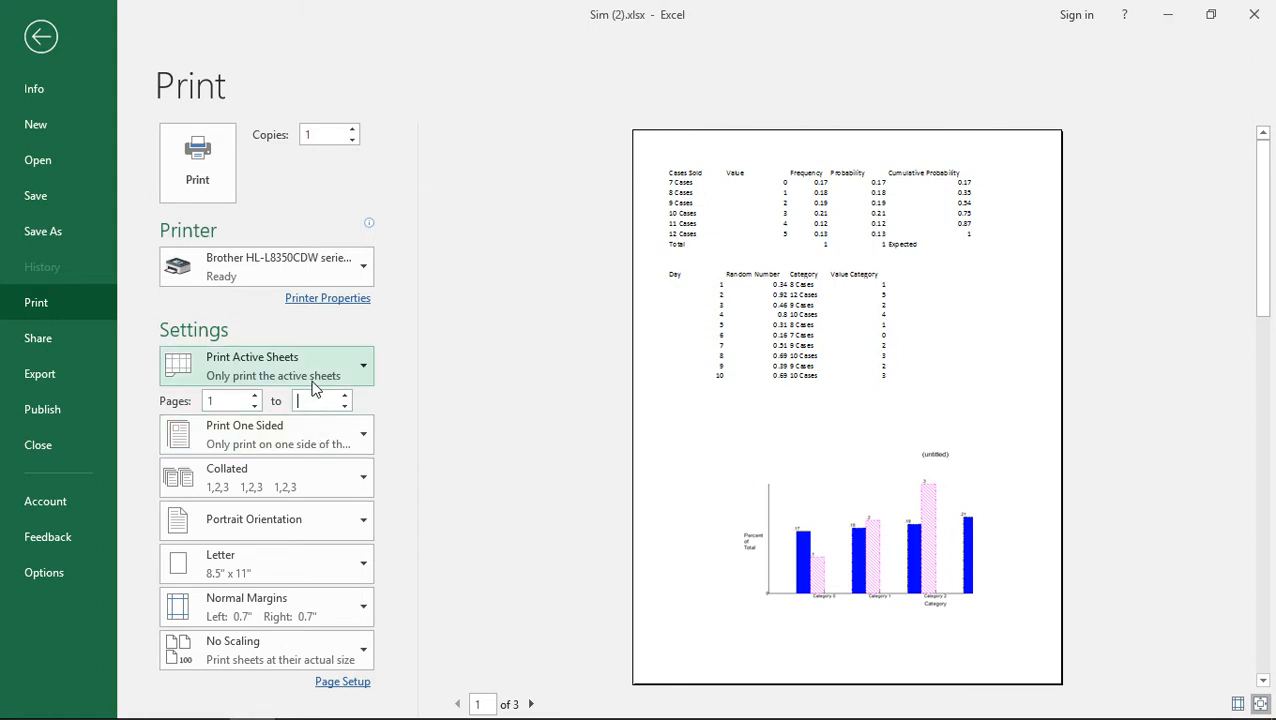
pyautogui.write('3')
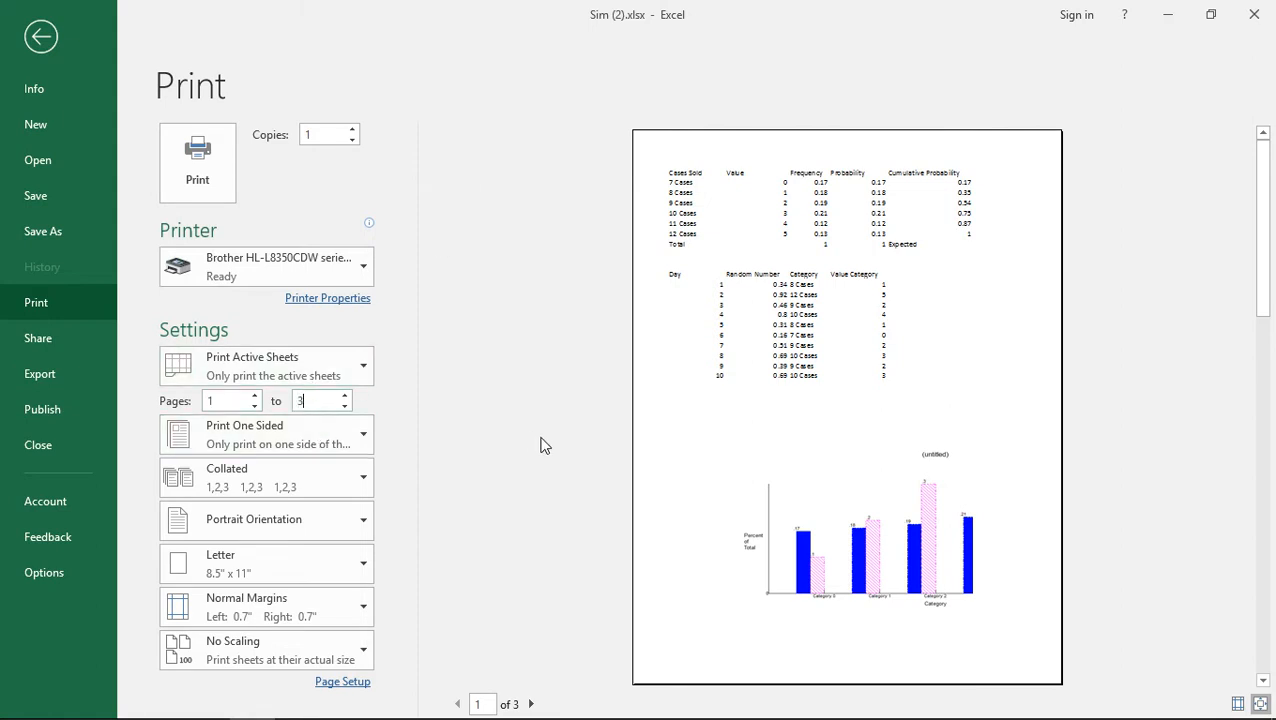
pyautogui.click(540, 445)
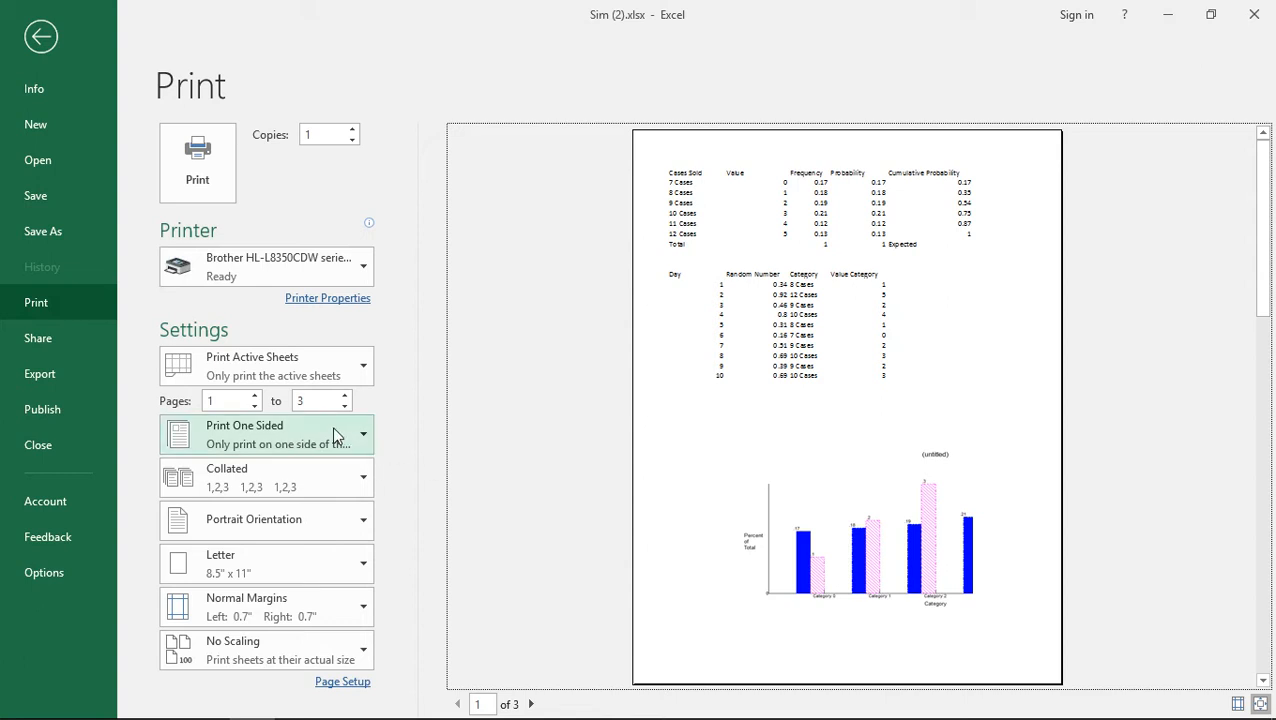
pyautogui.write('2')
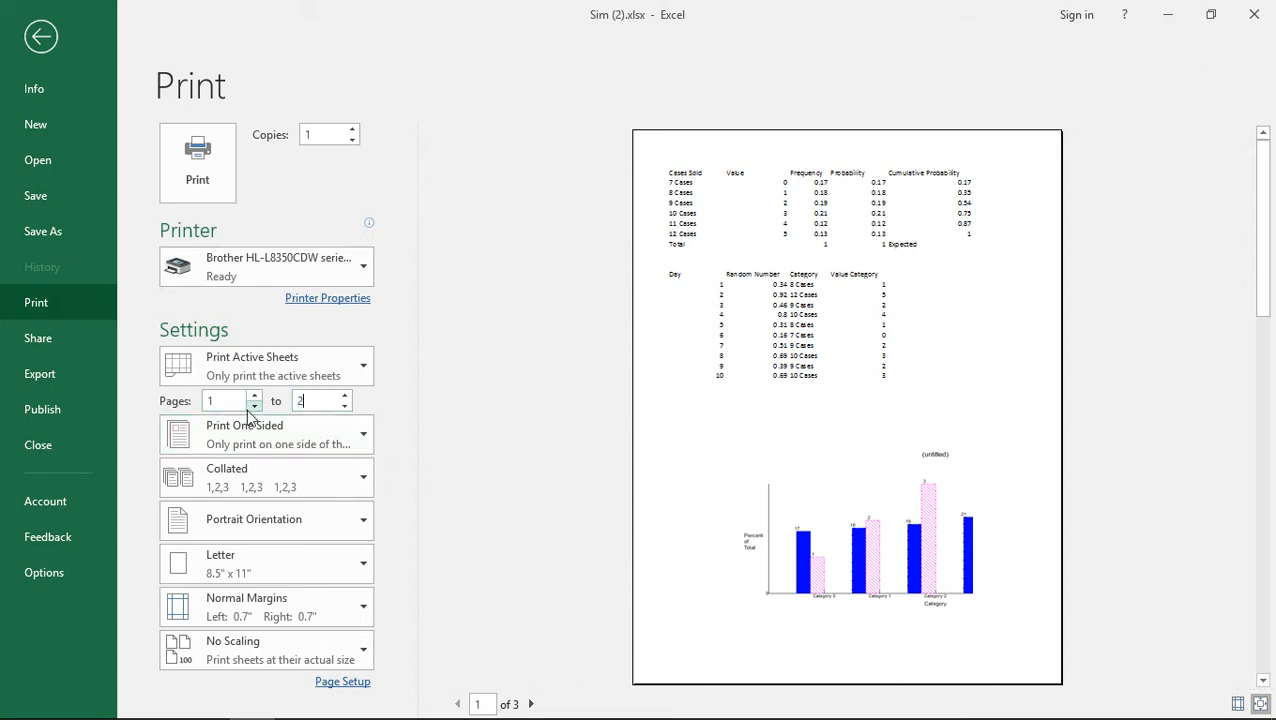
pyautogui.click(447, 440)
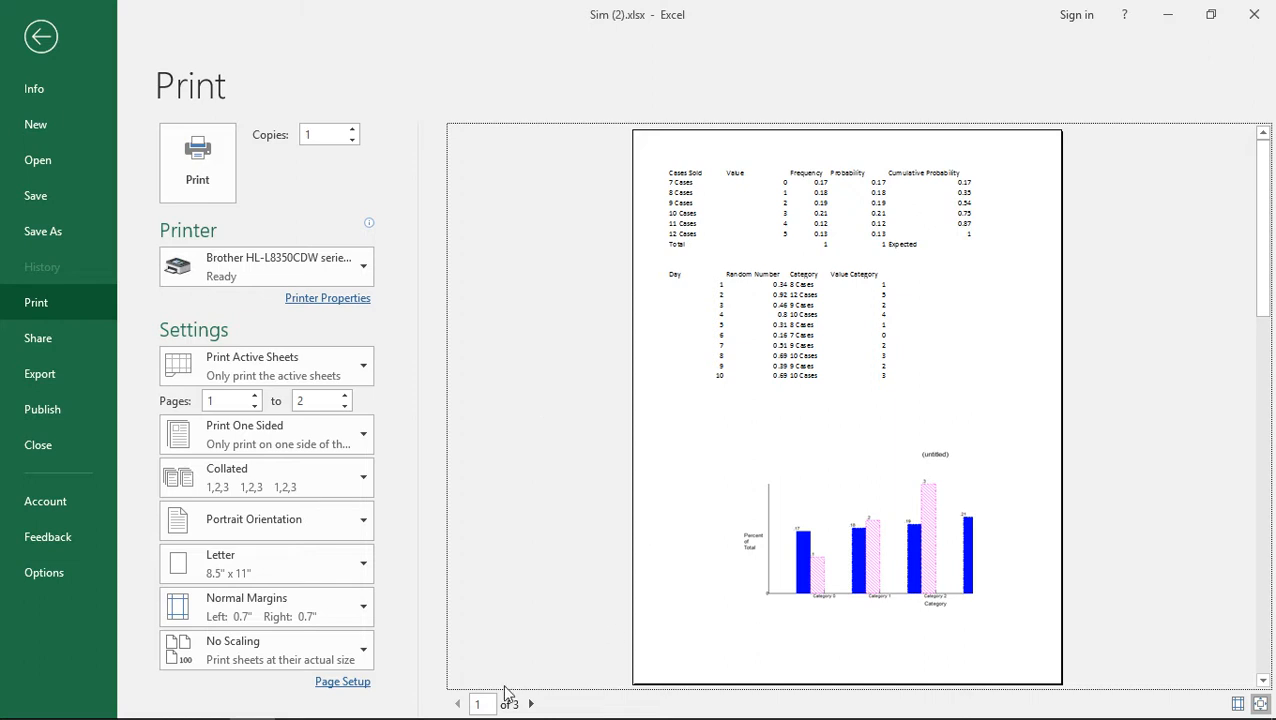
# Step: Page the preview forward to page 3 and back to page 1
pyautogui.click(531, 705)
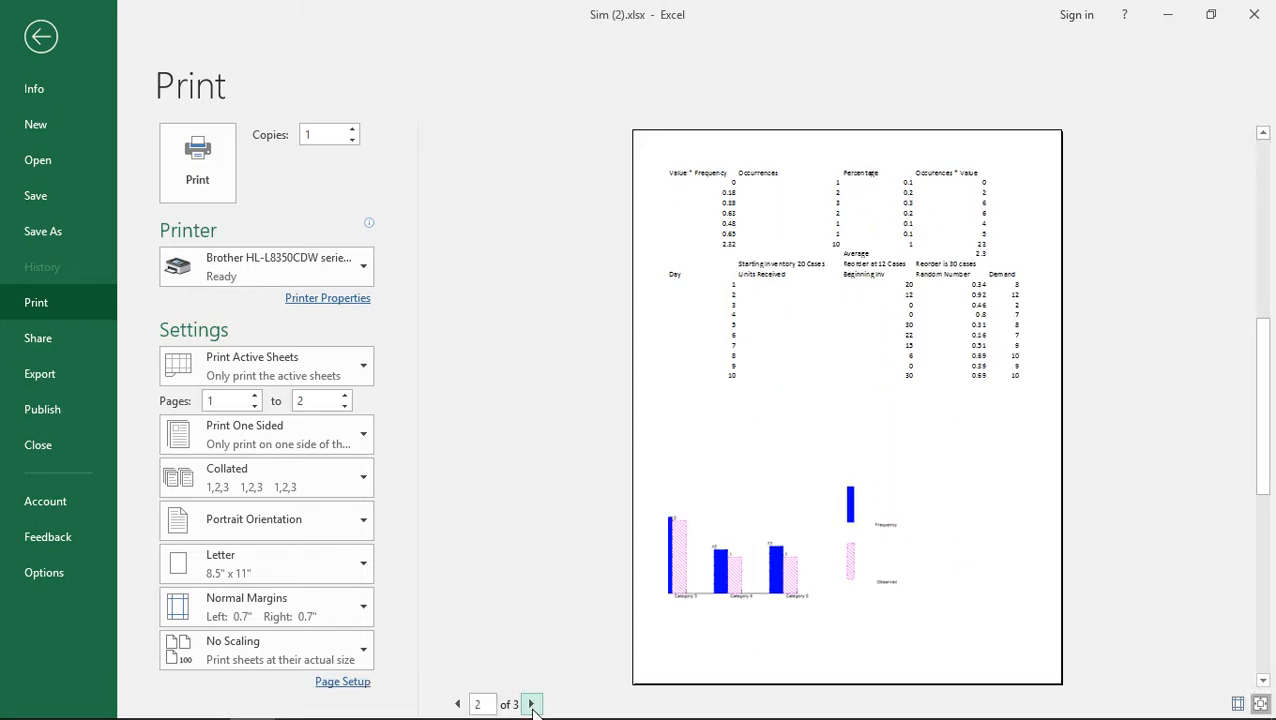
pyautogui.click(531, 705)
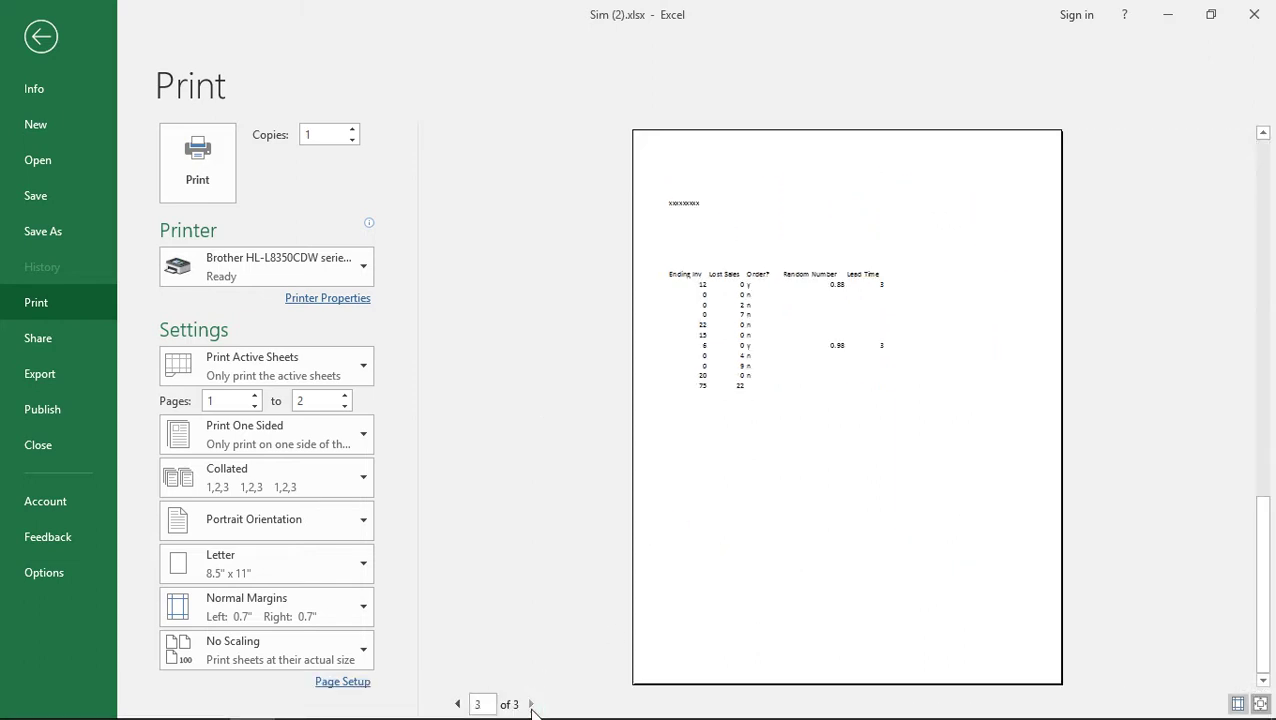
pyautogui.click(457, 704)
pyautogui.click(457, 706)
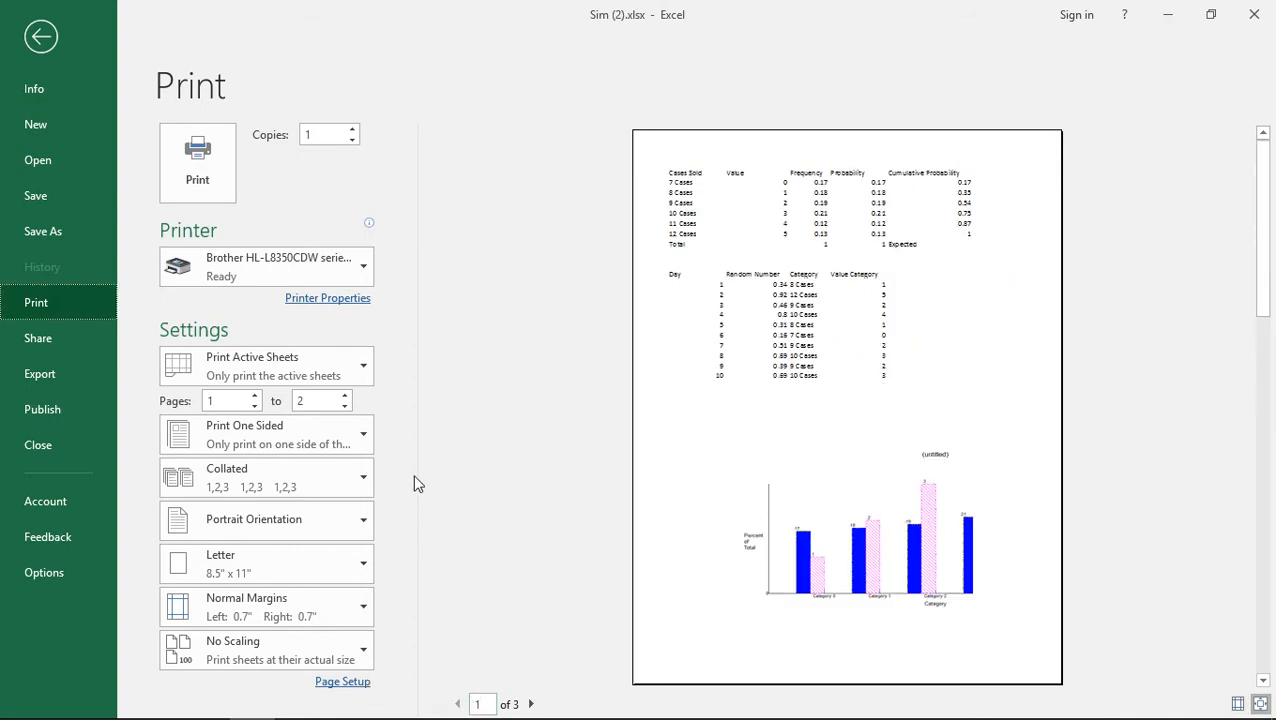
pyautogui.click(368, 433)
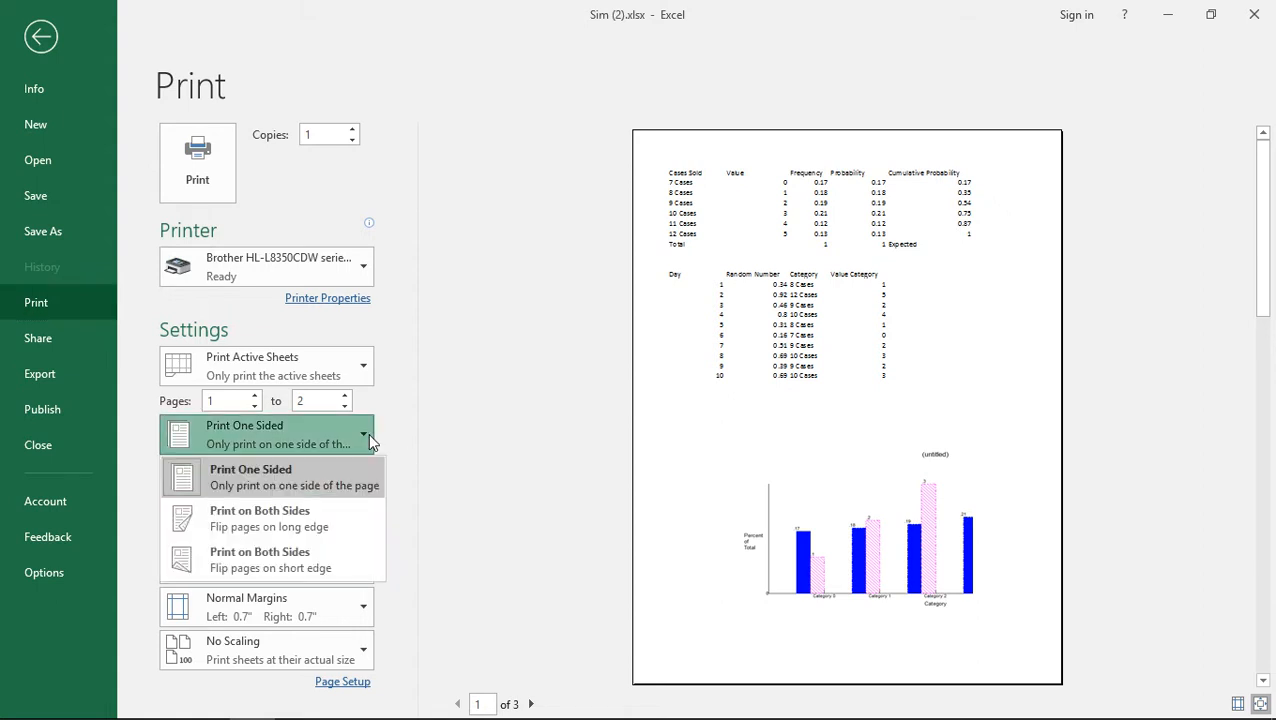
pyautogui.click(338, 525)
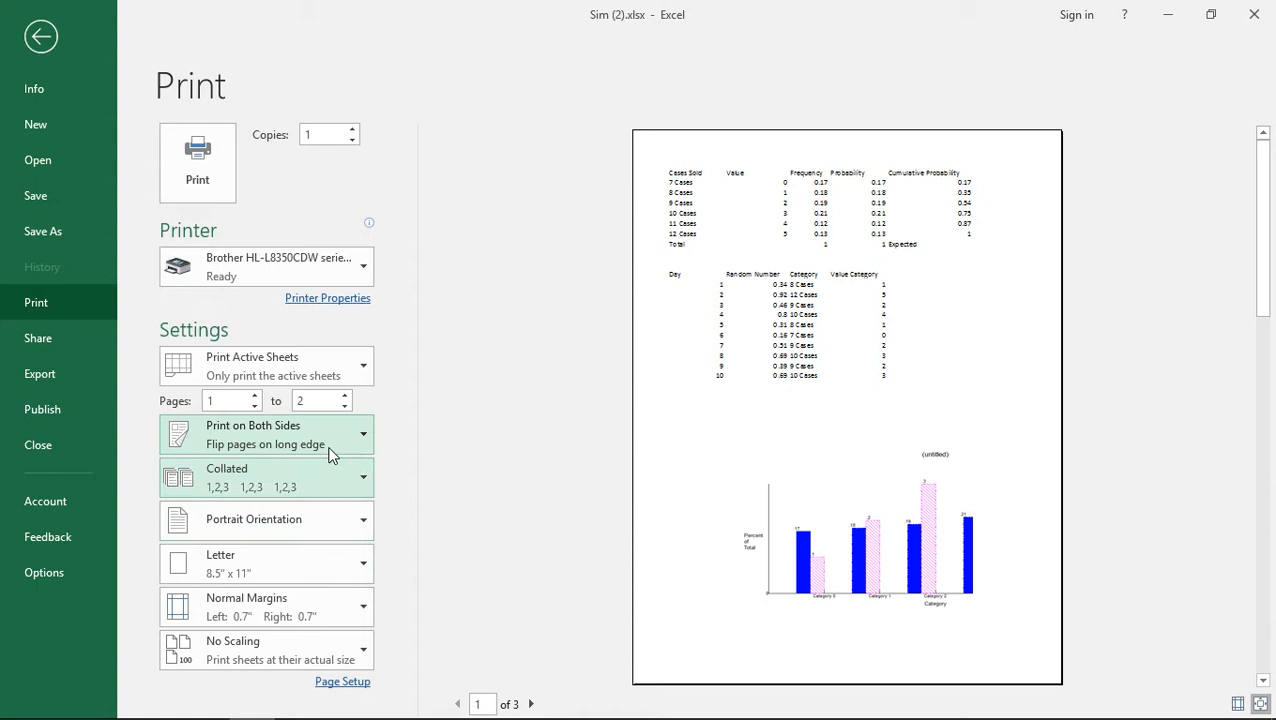
pyautogui.click(360, 437)
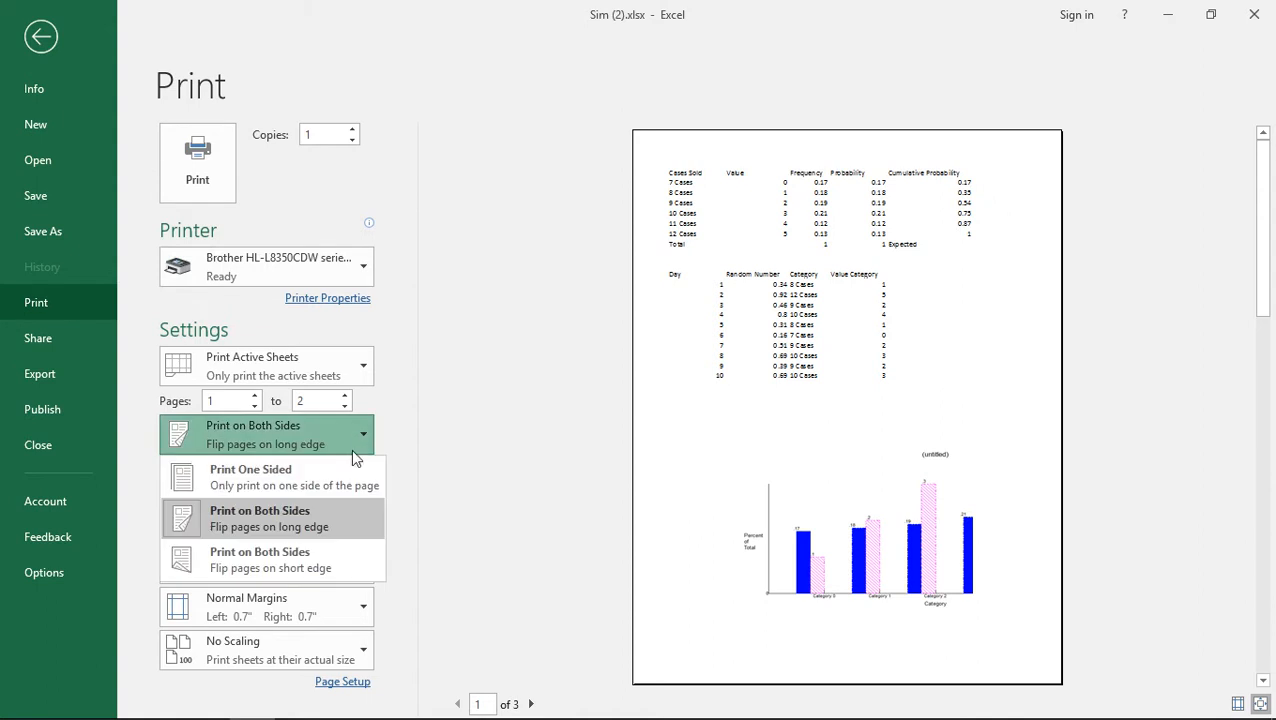
pyautogui.click(347, 563)
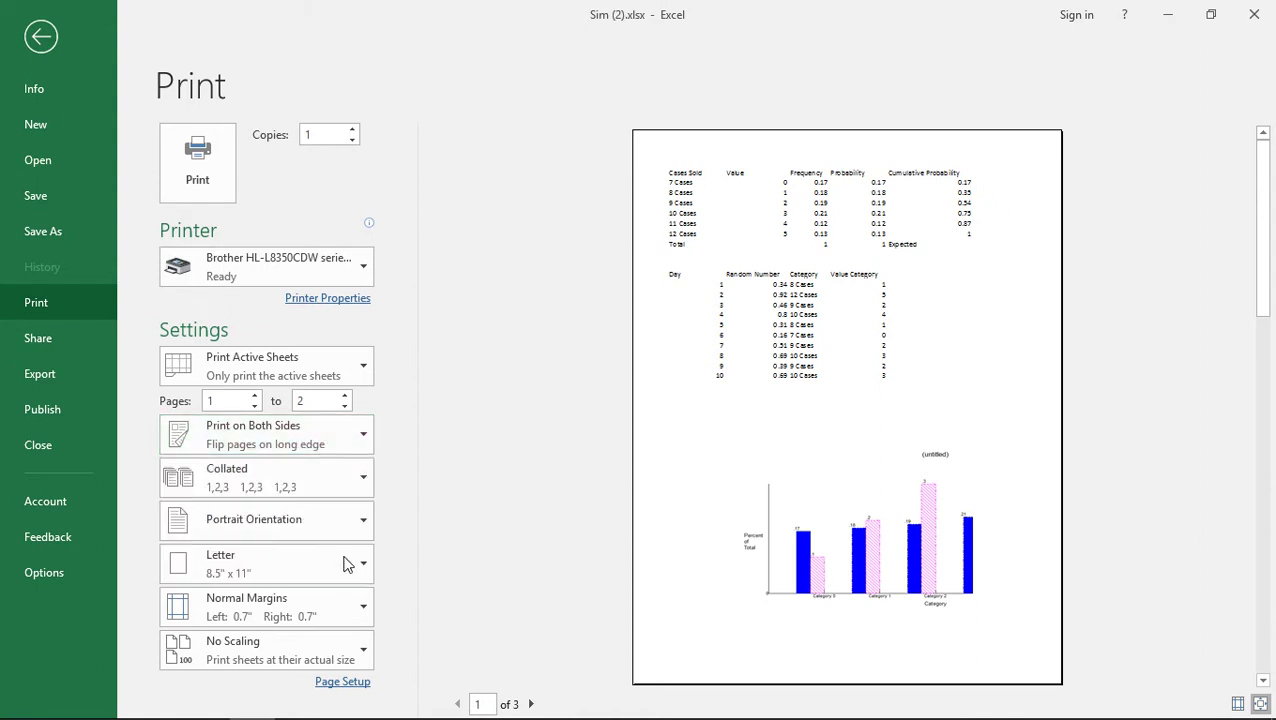
pyautogui.click(361, 437)
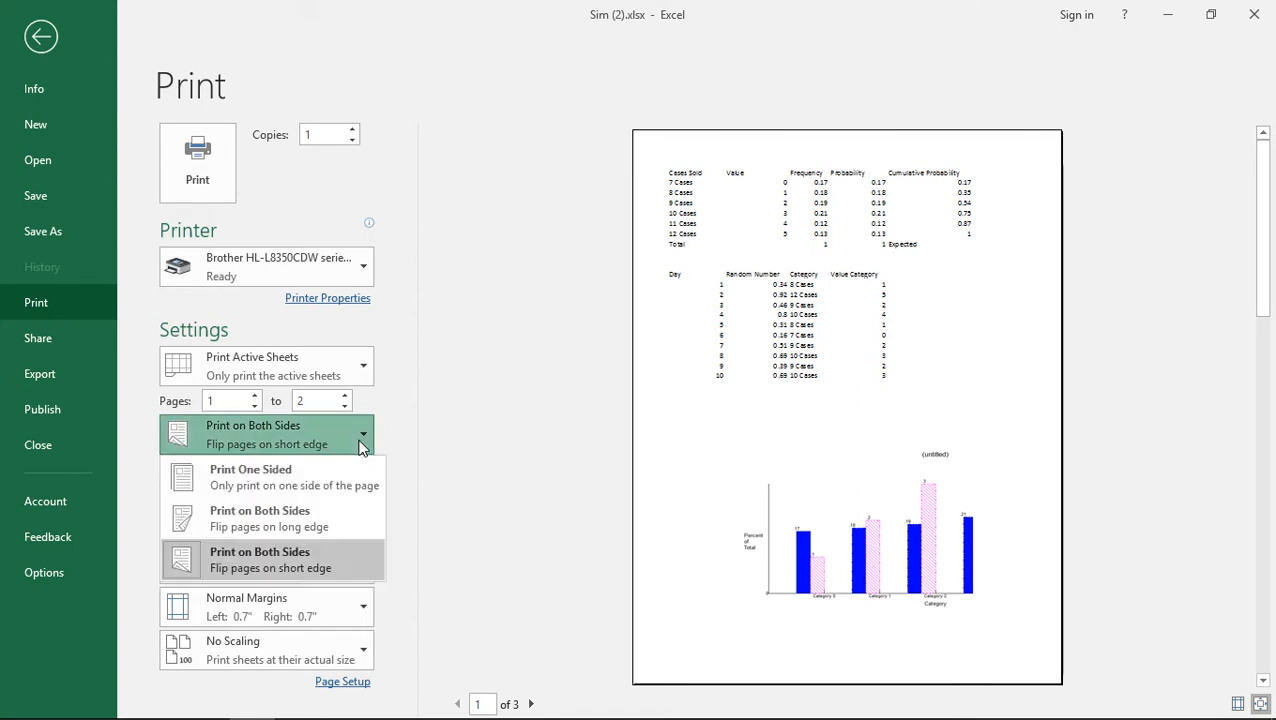
pyautogui.click(342, 487)
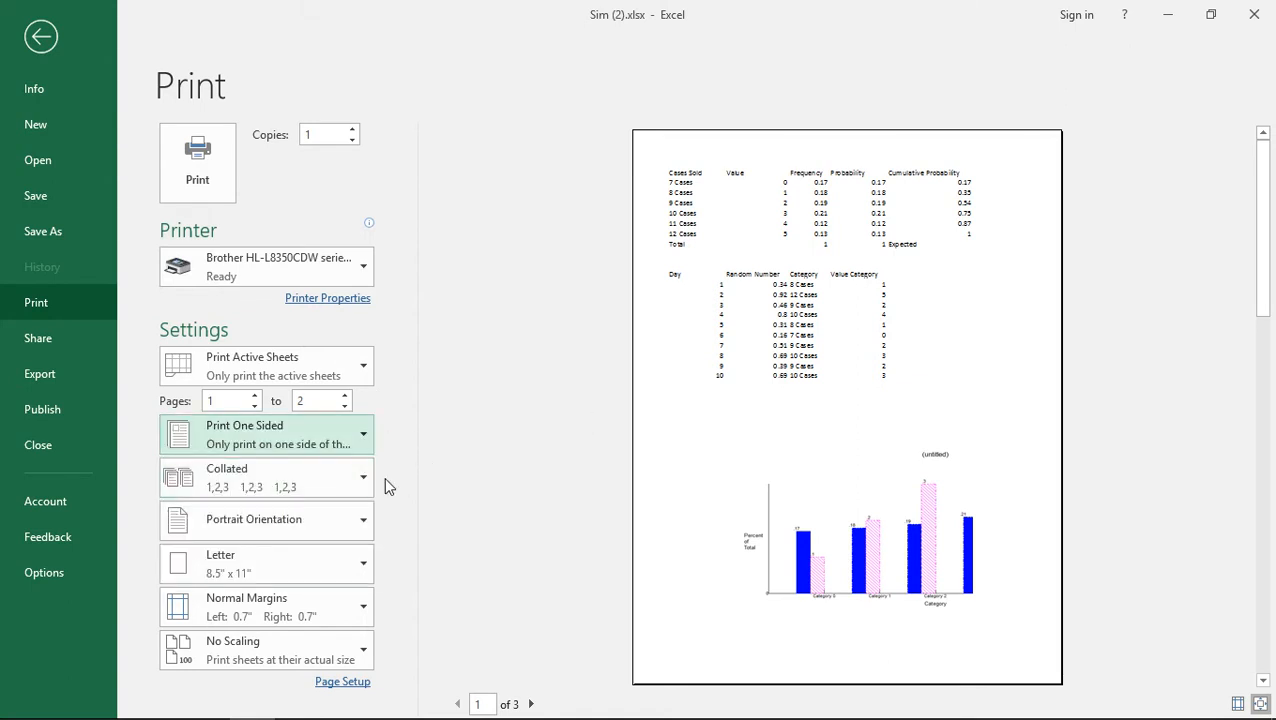
# Step: Glance at collation, then preview the printout in landscape orientation
pyautogui.click(365, 478)
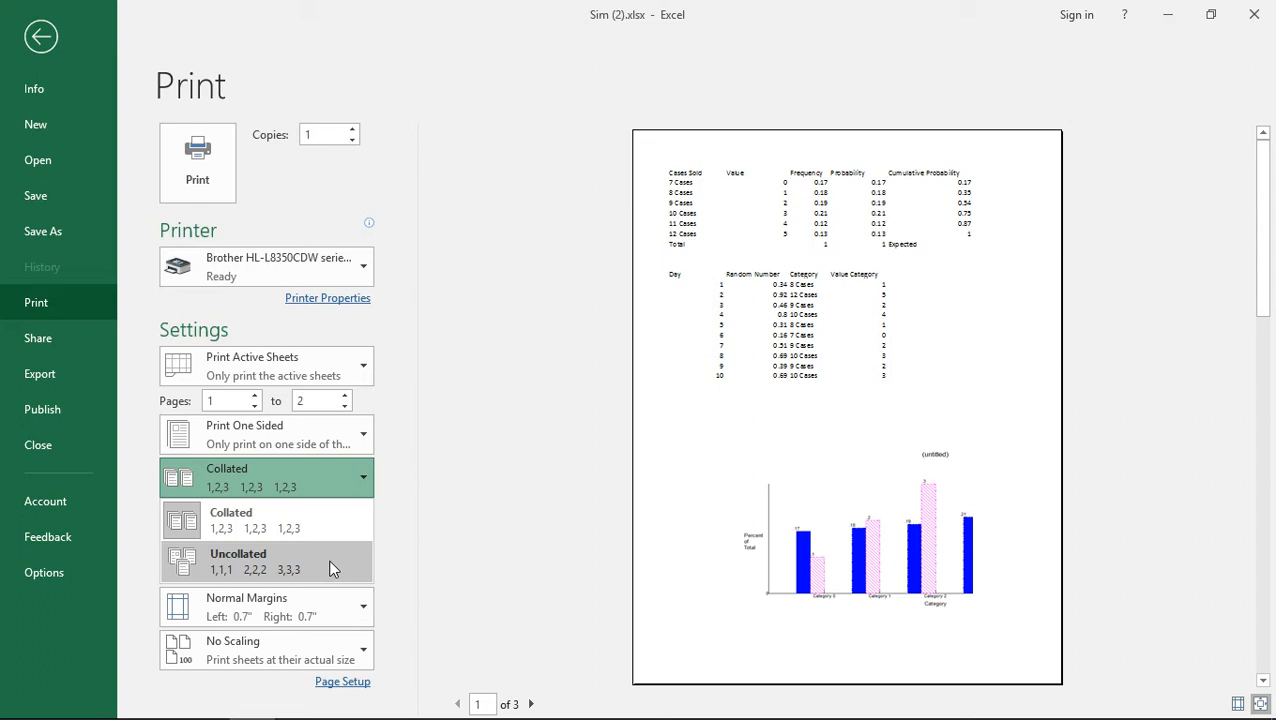
pyautogui.click(465, 473)
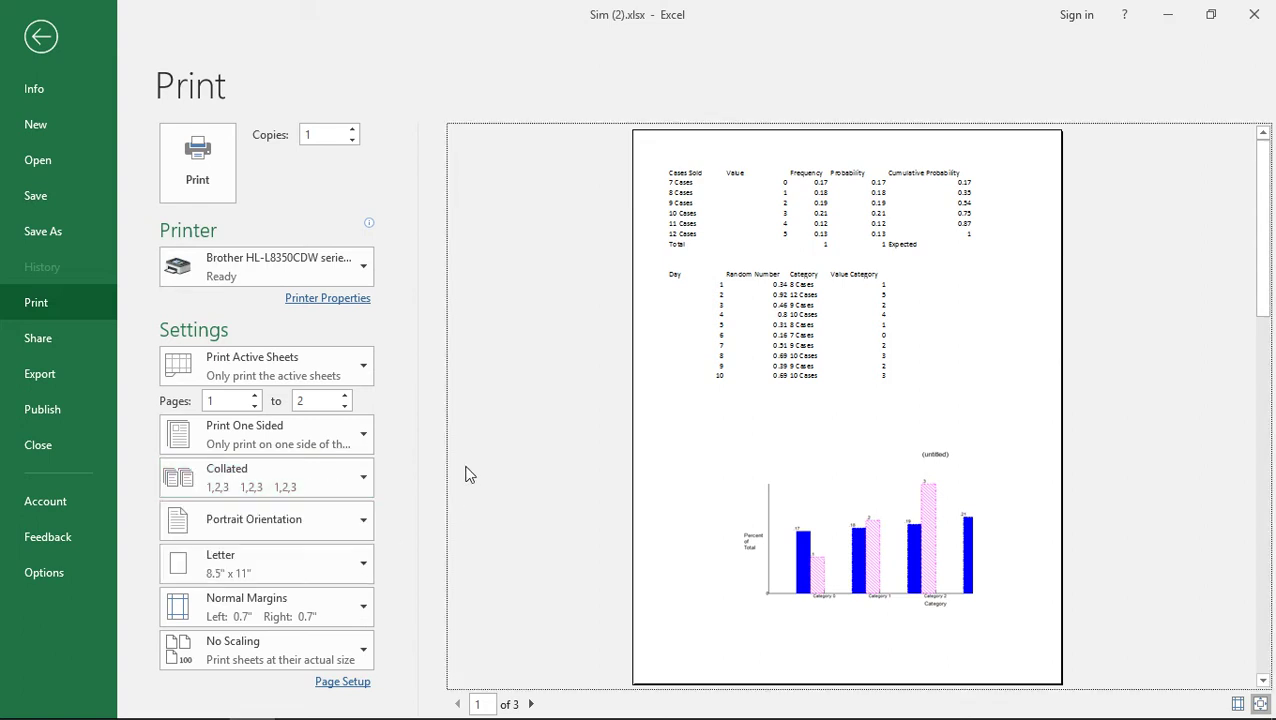
pyautogui.click(362, 521)
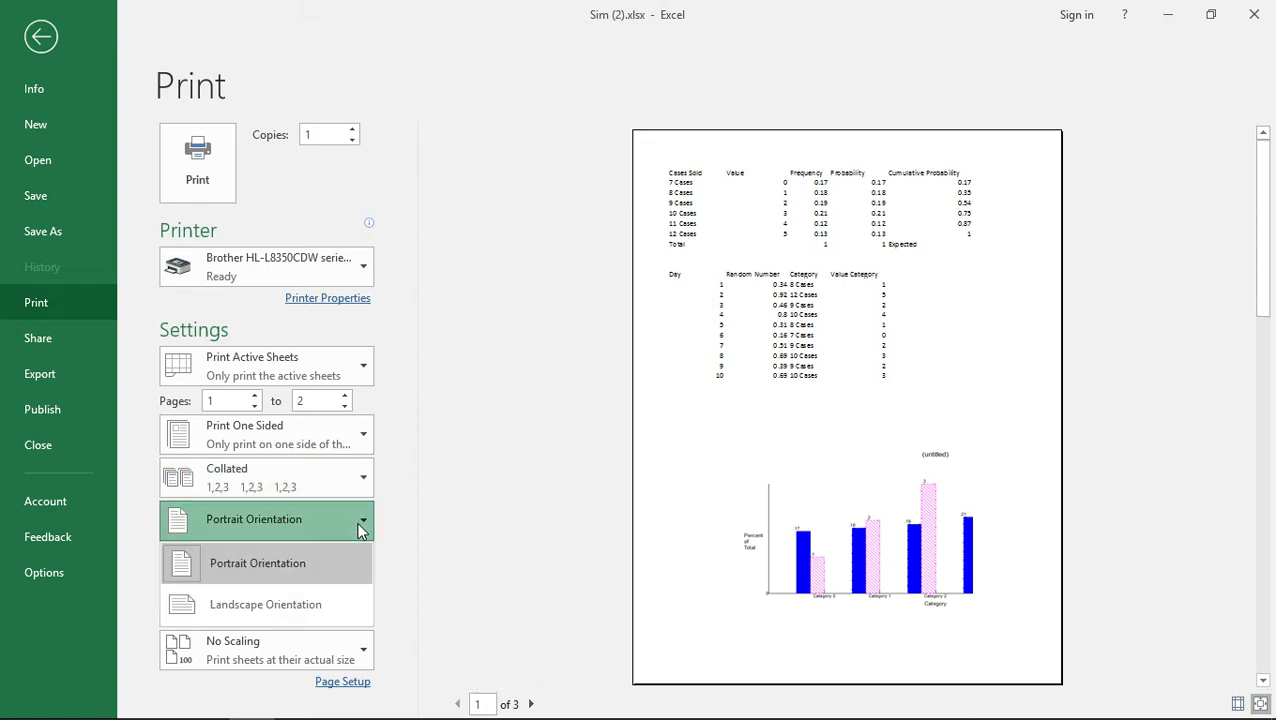
pyautogui.click(313, 608)
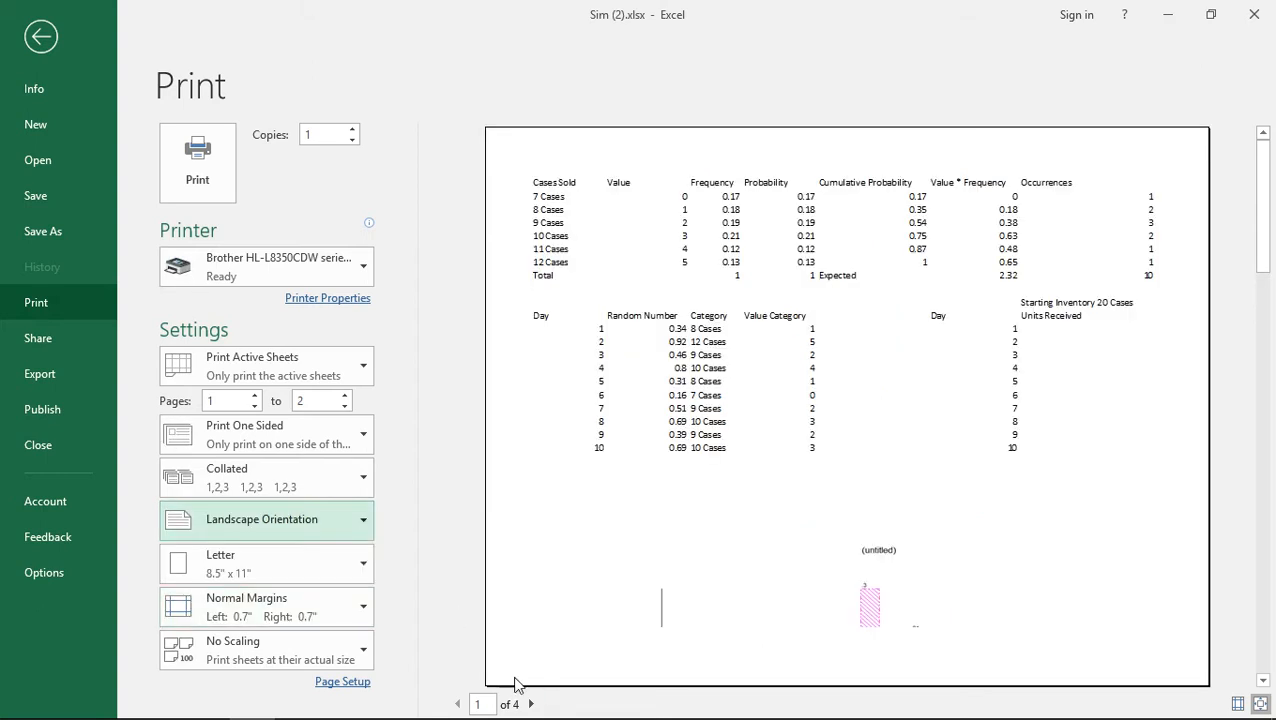
pyautogui.click(531, 704)
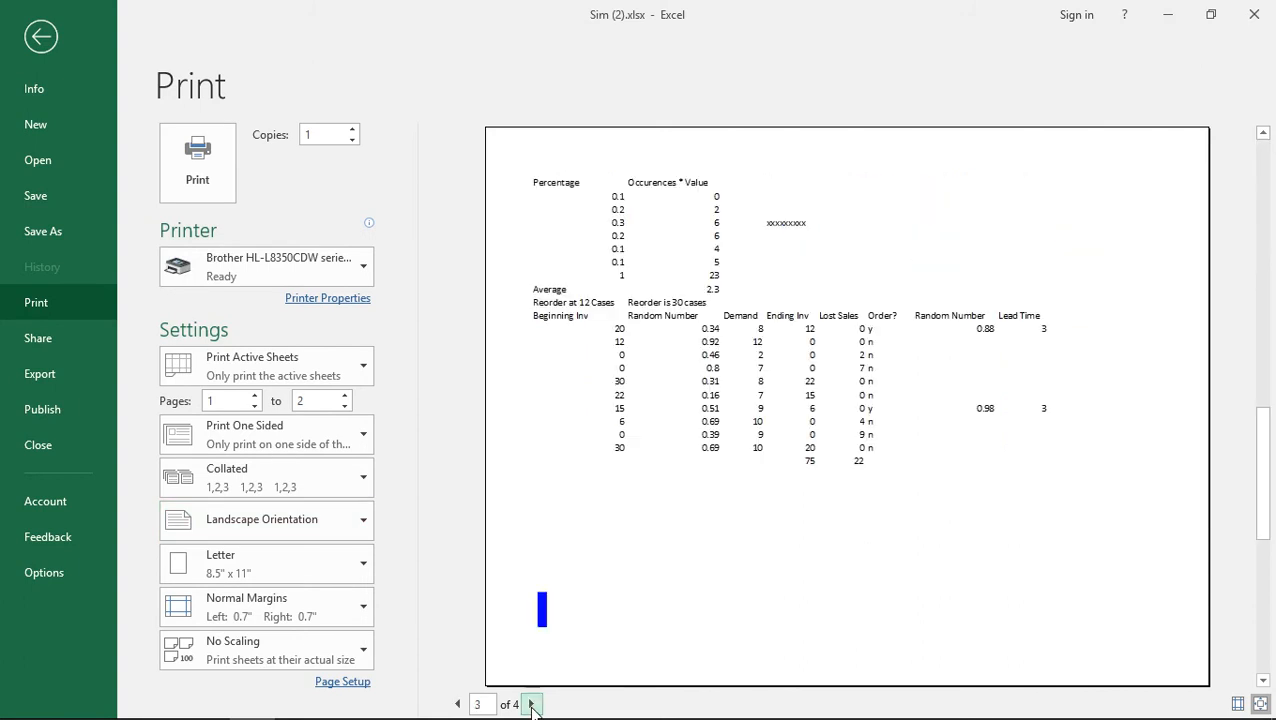
# Step: Set the orientation back to portrait
pyautogui.click(363, 525)
pyautogui.click(330, 564)
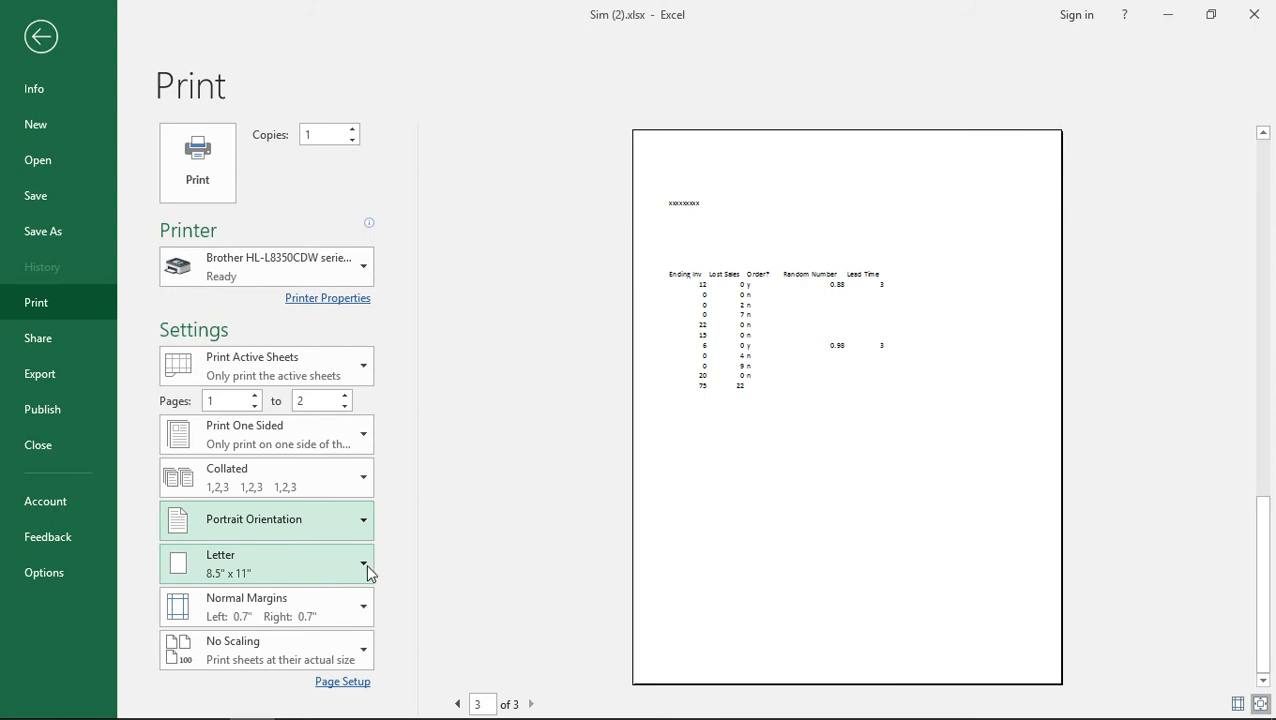
# Step: Preview the printout on Legal paper, then return the paper size to Letter
pyautogui.click(366, 563)
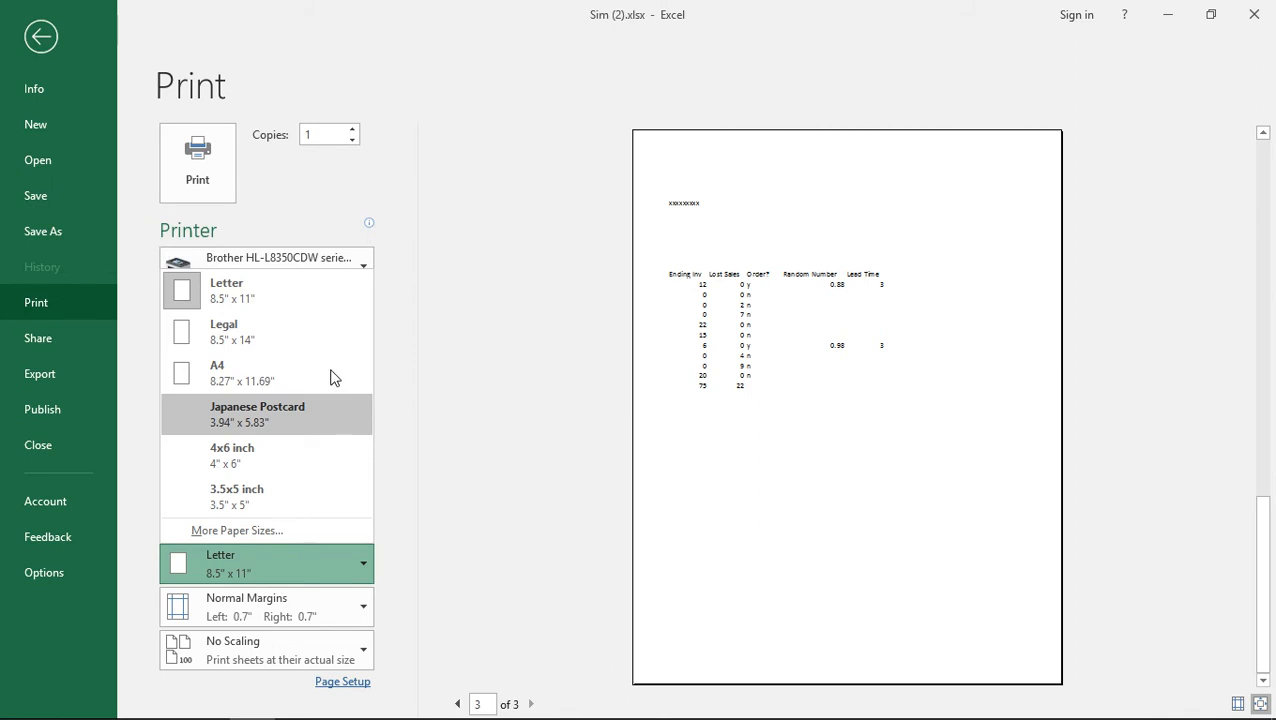
pyautogui.click(322, 329)
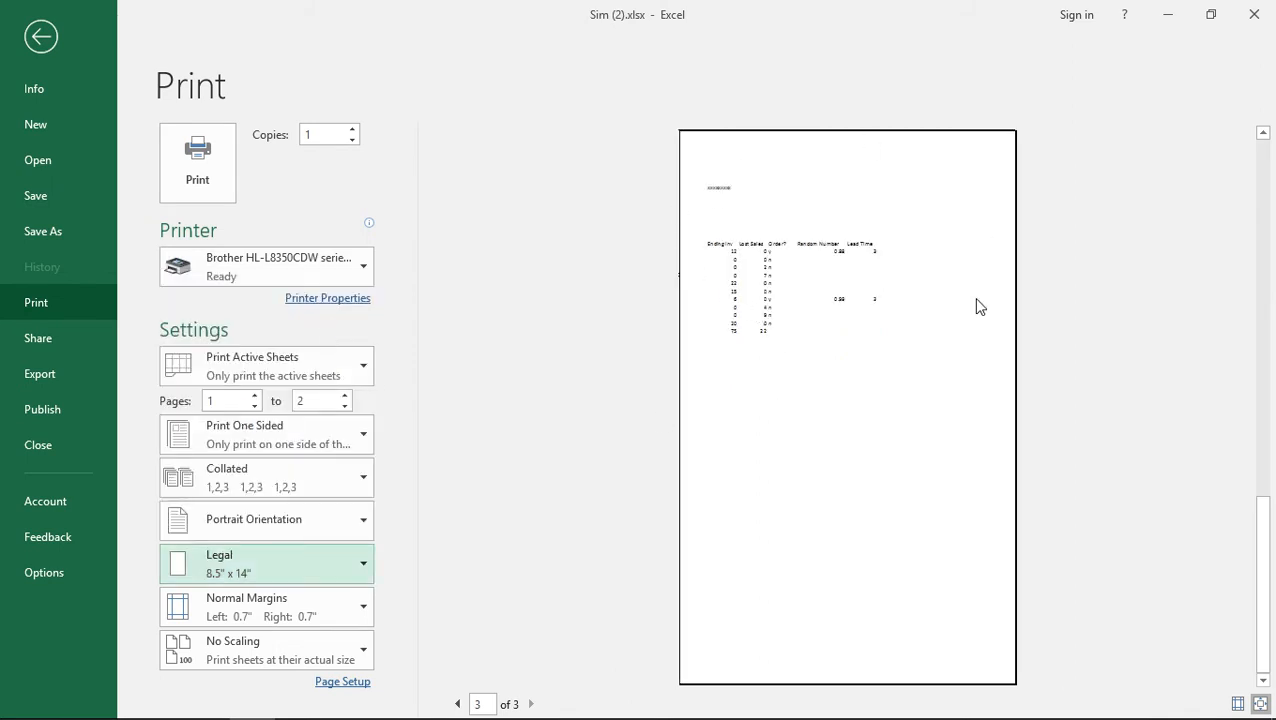
pyautogui.click(530, 704)
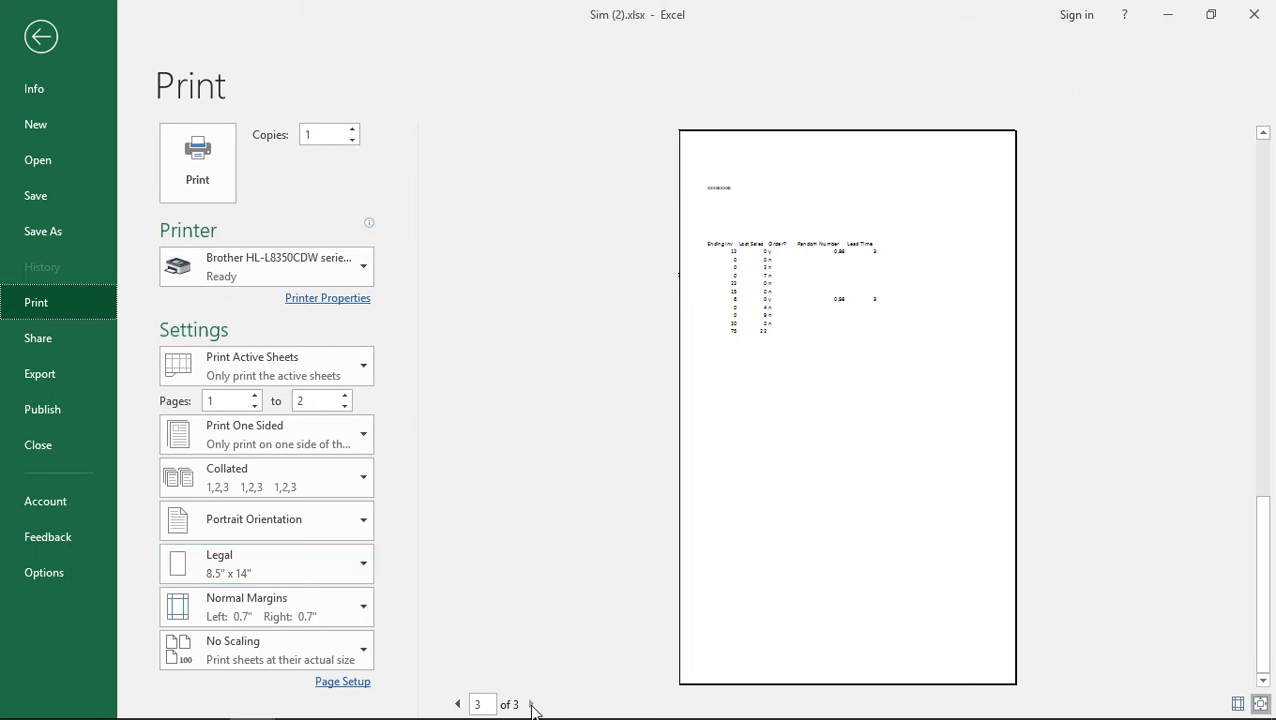
pyautogui.click(457, 704)
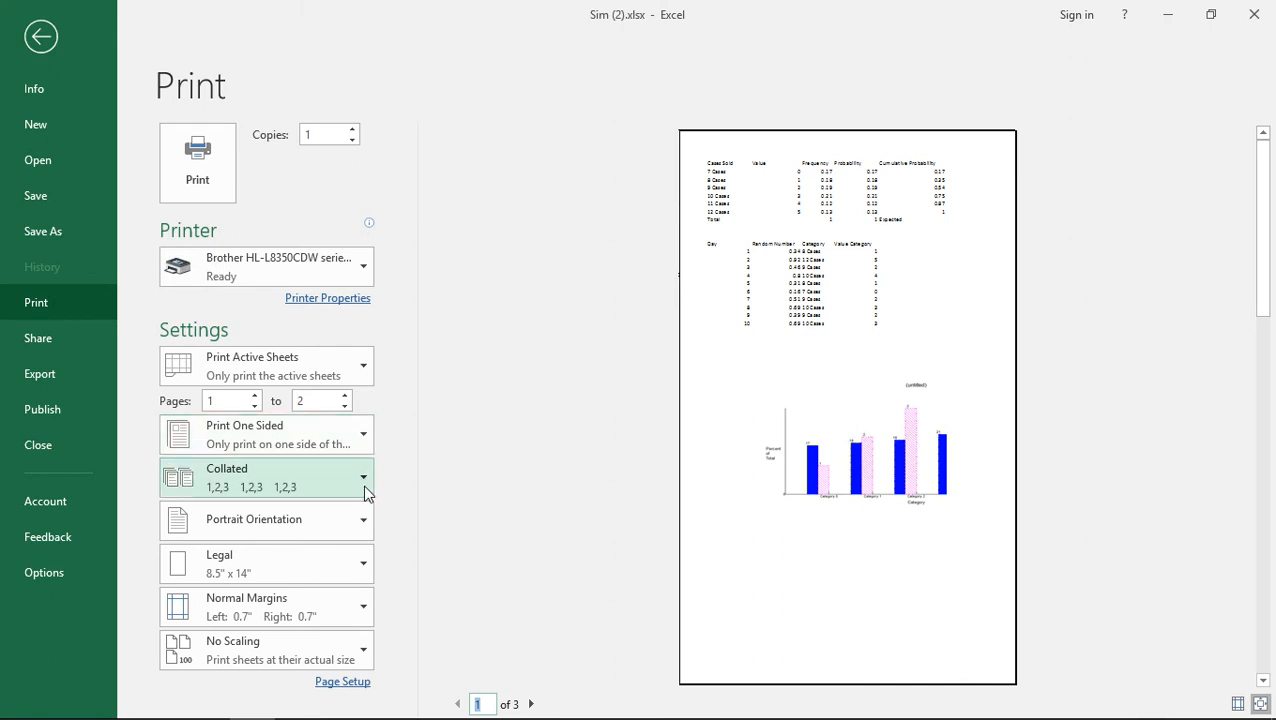
pyautogui.click(363, 563)
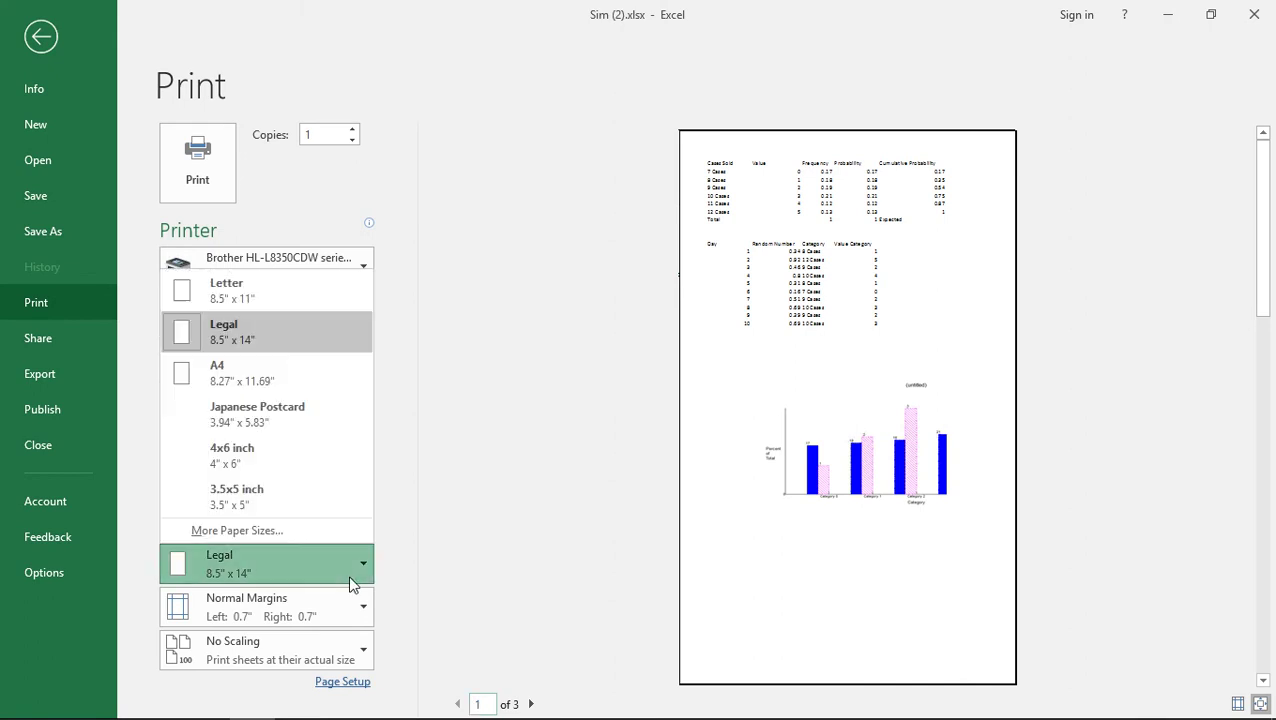
pyautogui.click(323, 288)
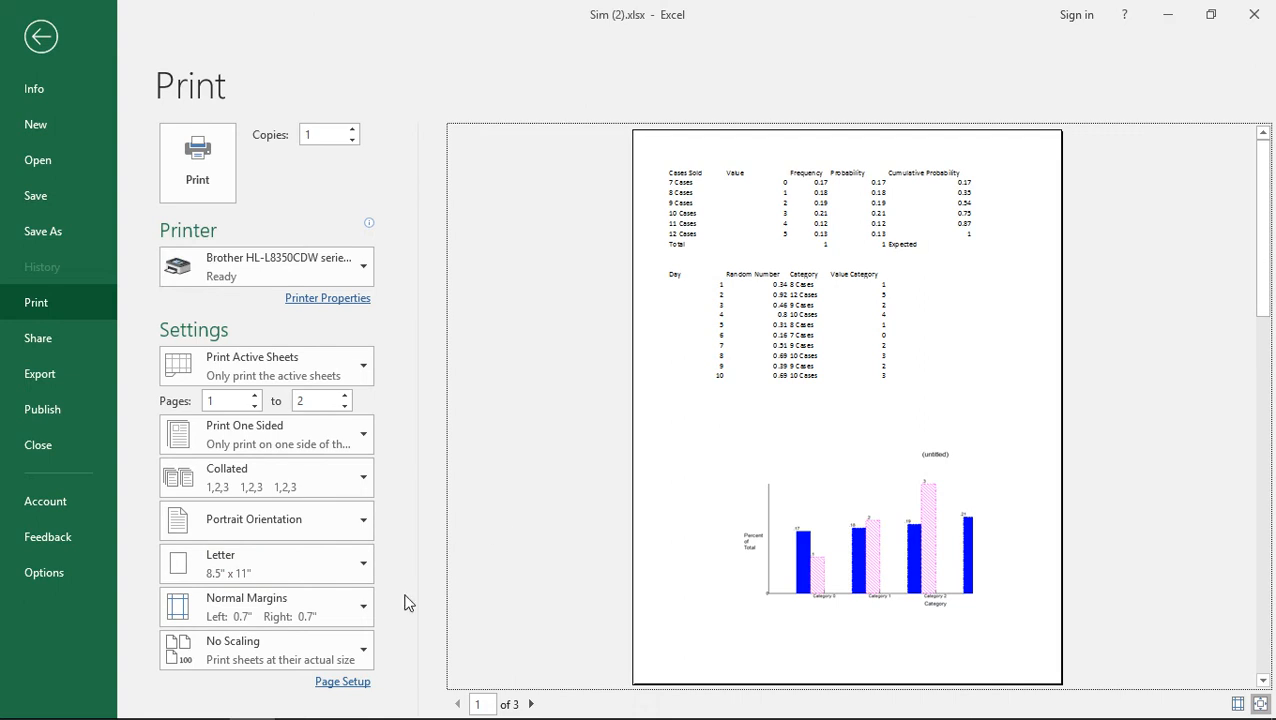
# Step: Try Wide then Narrow margins on the printout, then restore Normal margins
pyautogui.click(368, 605)
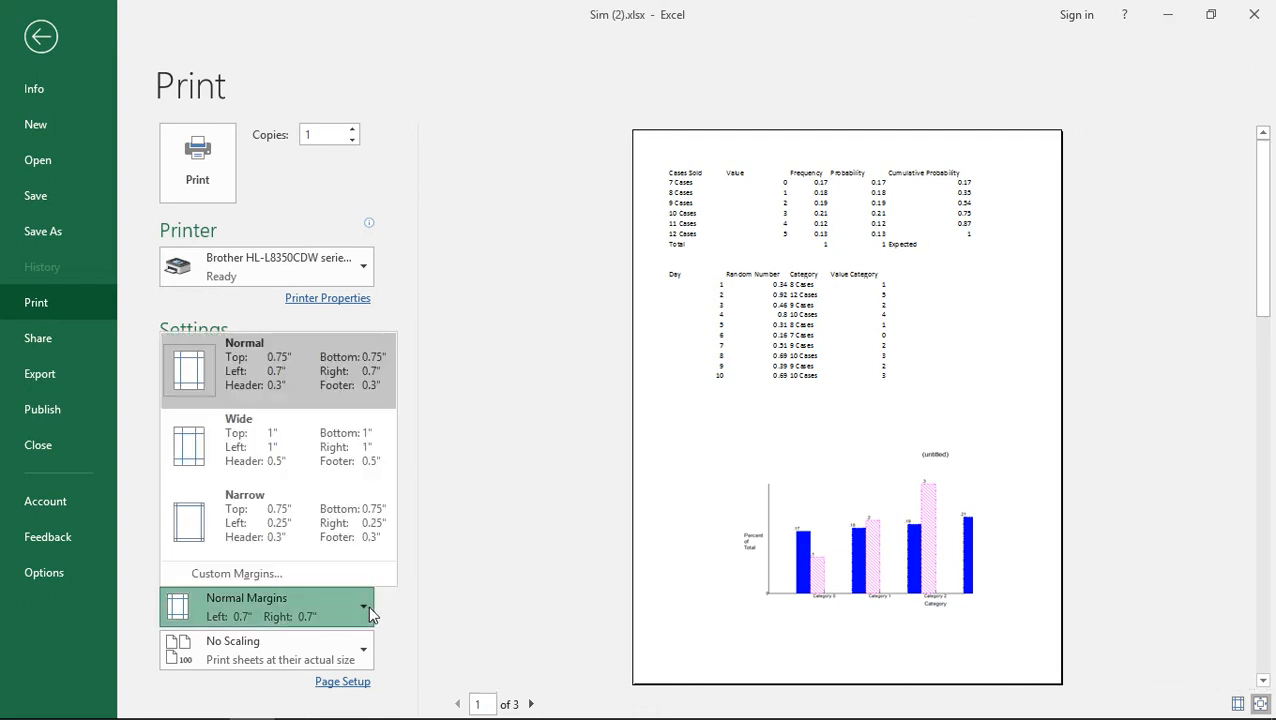
pyautogui.click(348, 438)
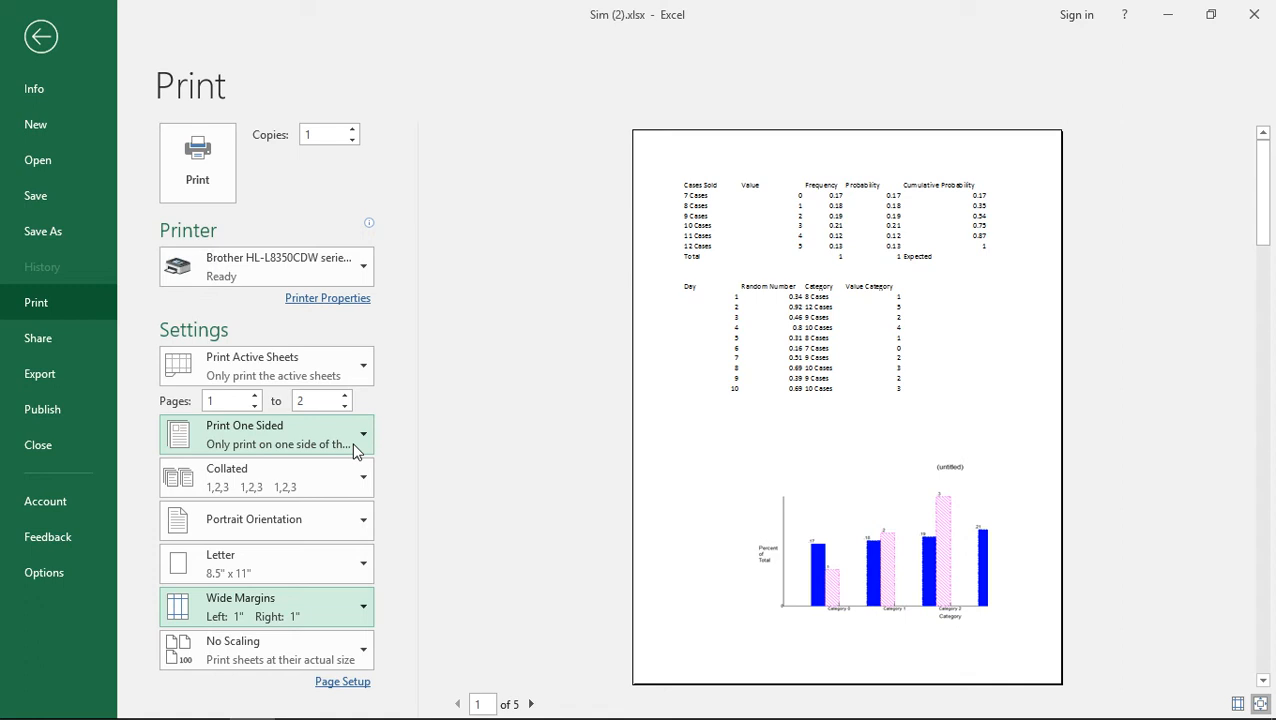
pyautogui.click(363, 608)
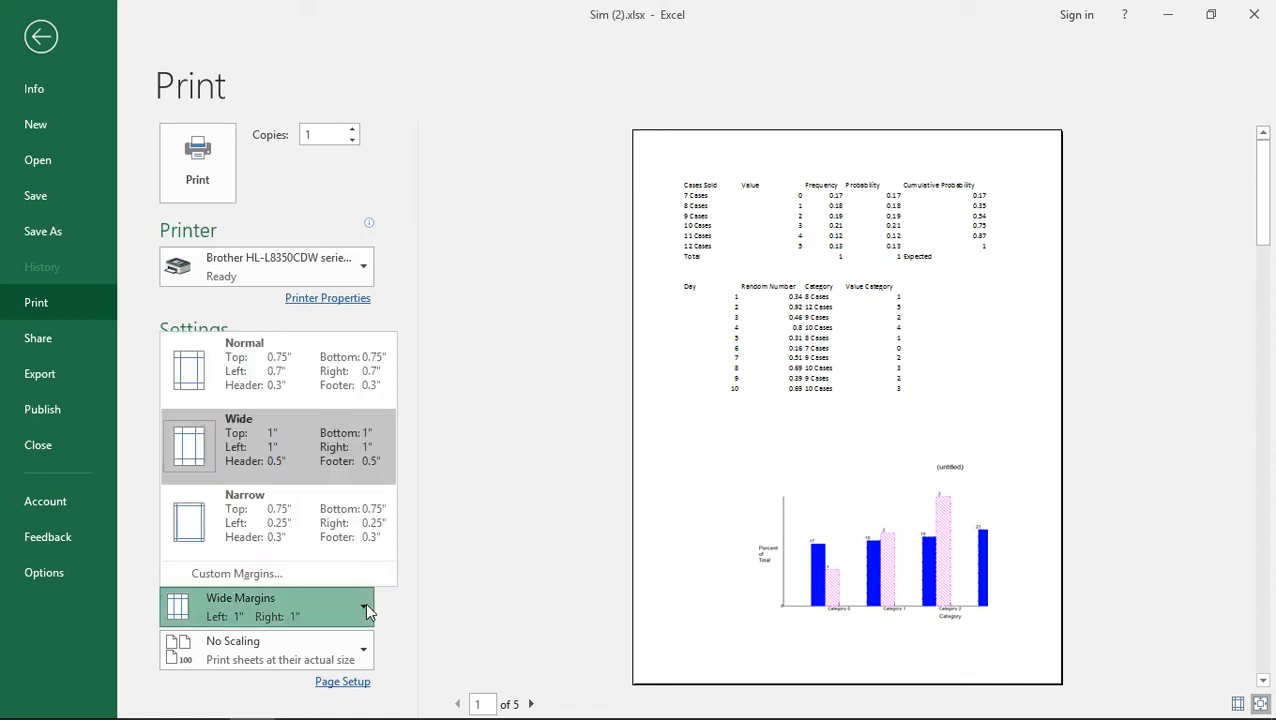
pyautogui.click(300, 515)
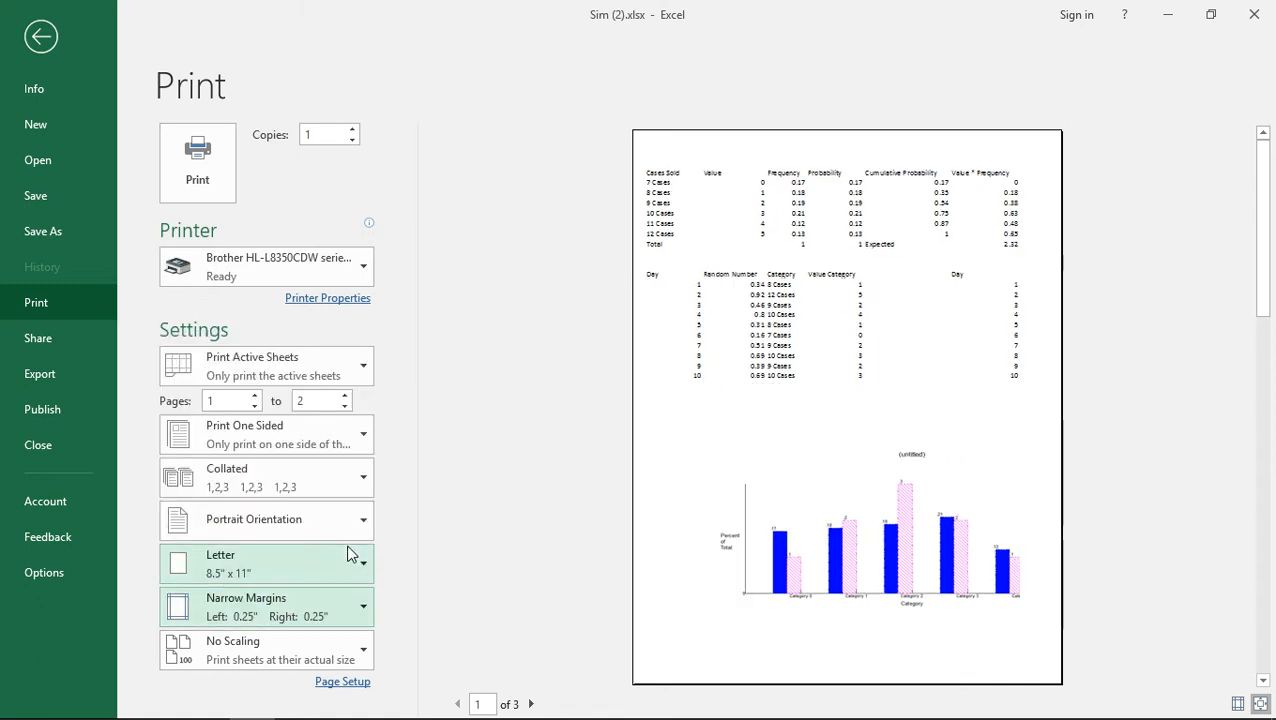
pyautogui.click(363, 607)
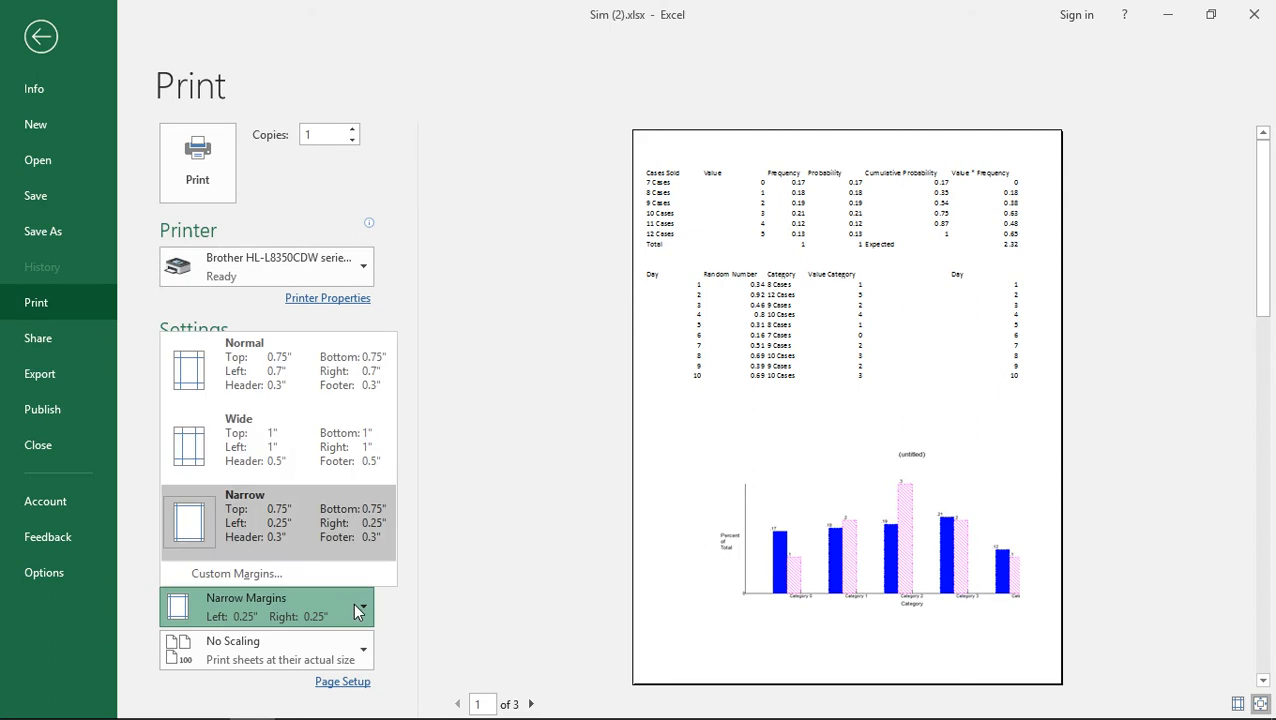
pyautogui.click(334, 350)
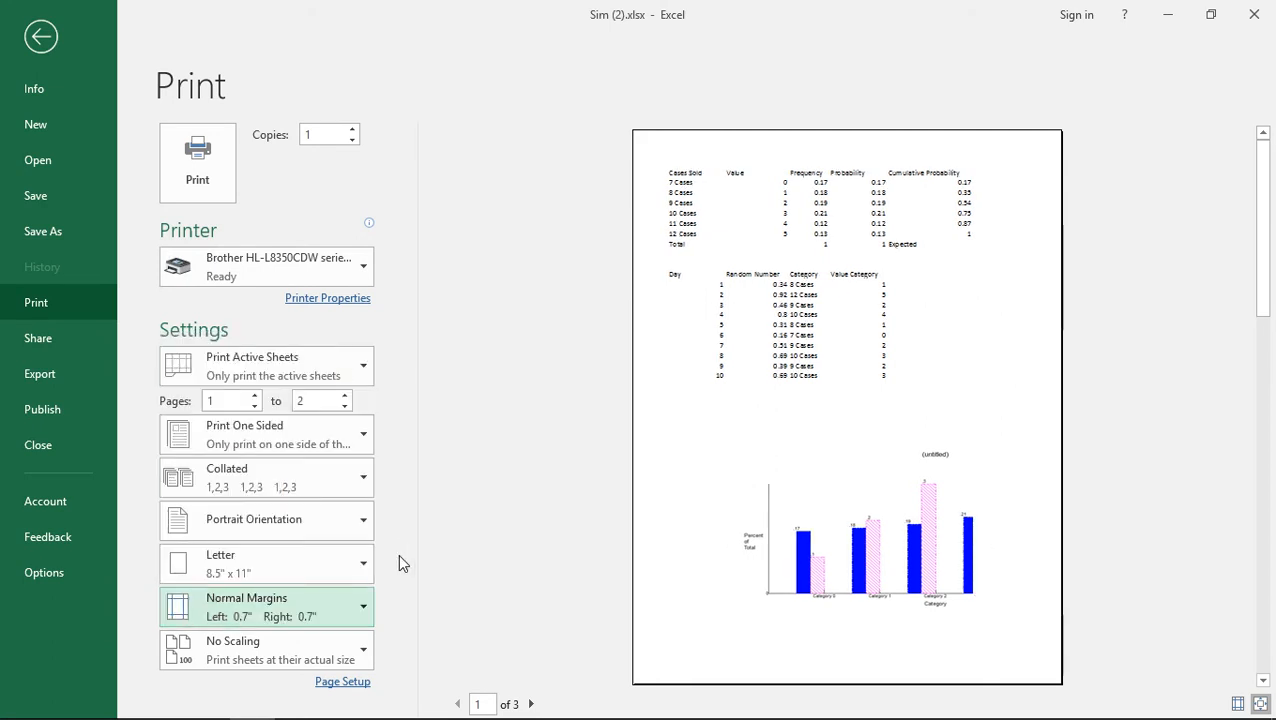
# Step: Try Fit All Columns on One Page, then Fit All Rows, then restore No Scaling
pyautogui.click(365, 648)
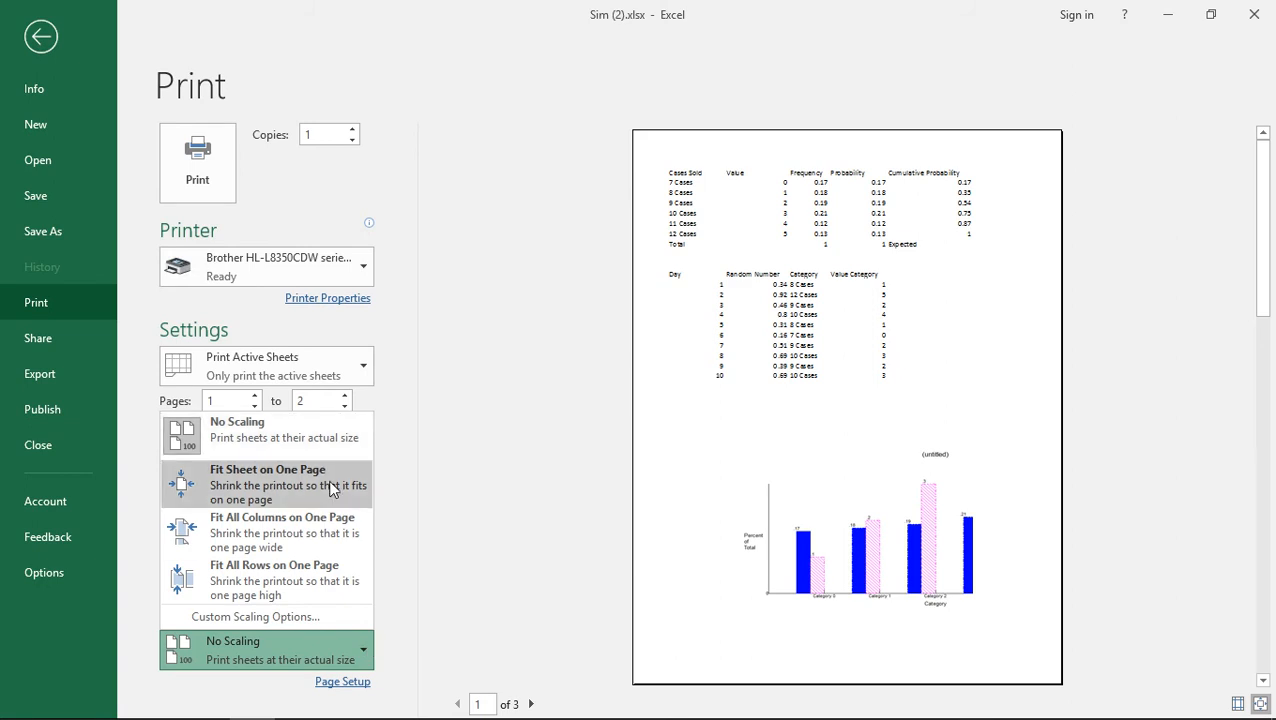
pyautogui.click(333, 528)
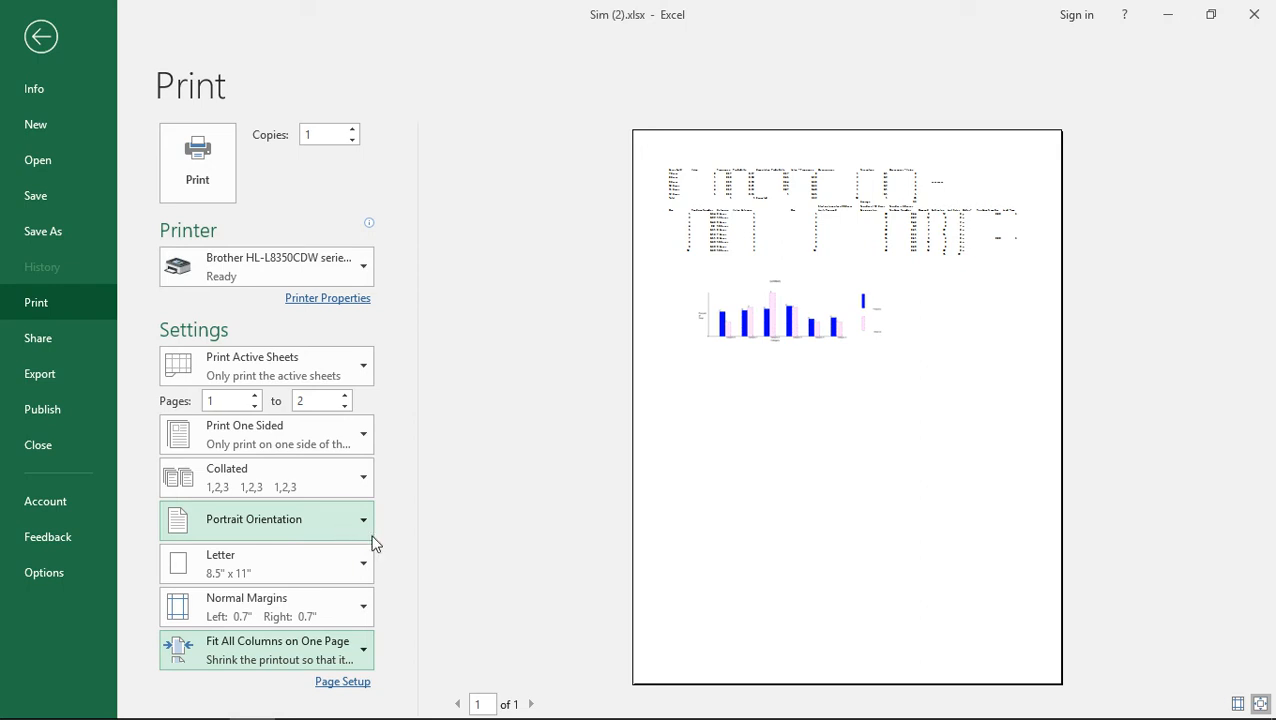
pyautogui.click(361, 652)
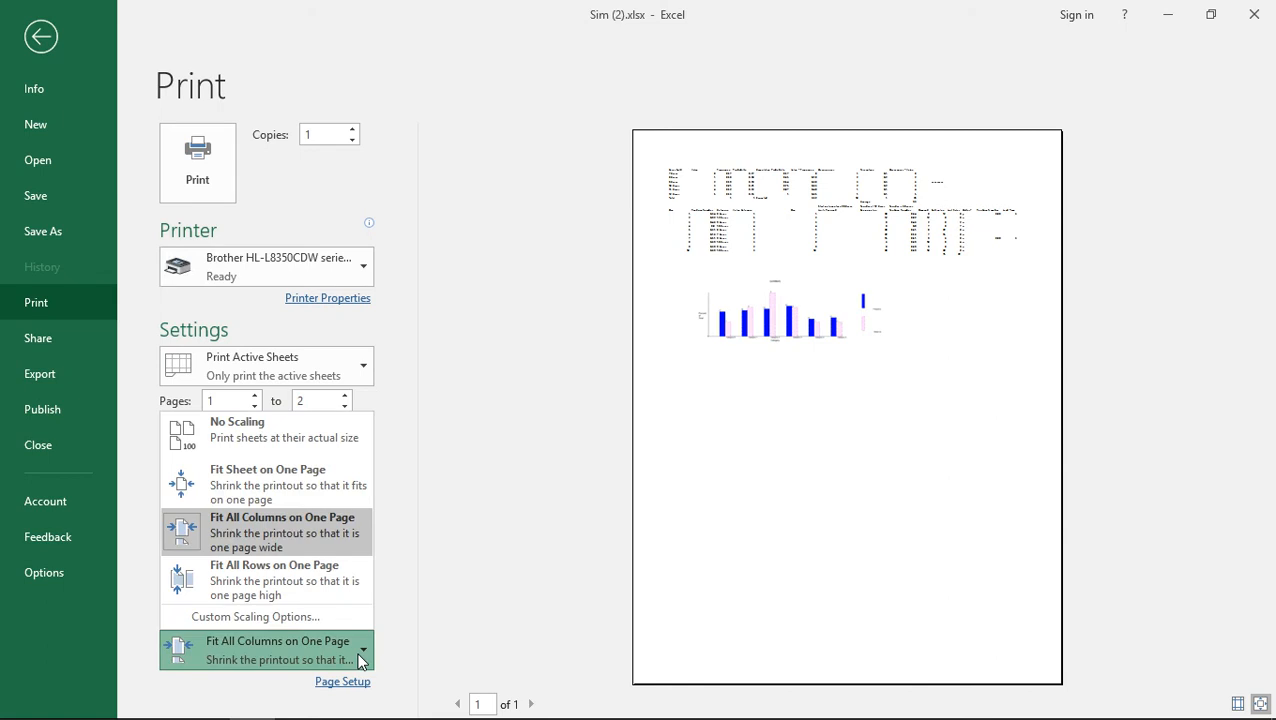
pyautogui.click(333, 579)
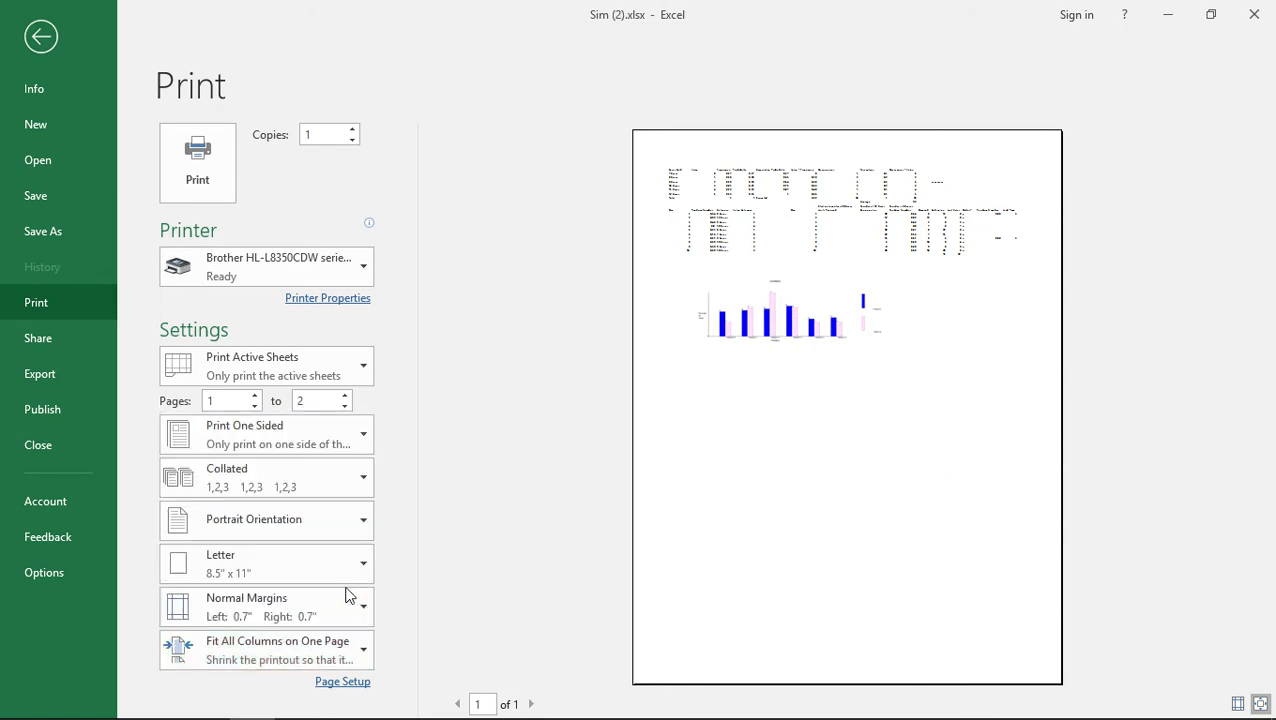
pyautogui.click(364, 650)
pyautogui.press('Escape')
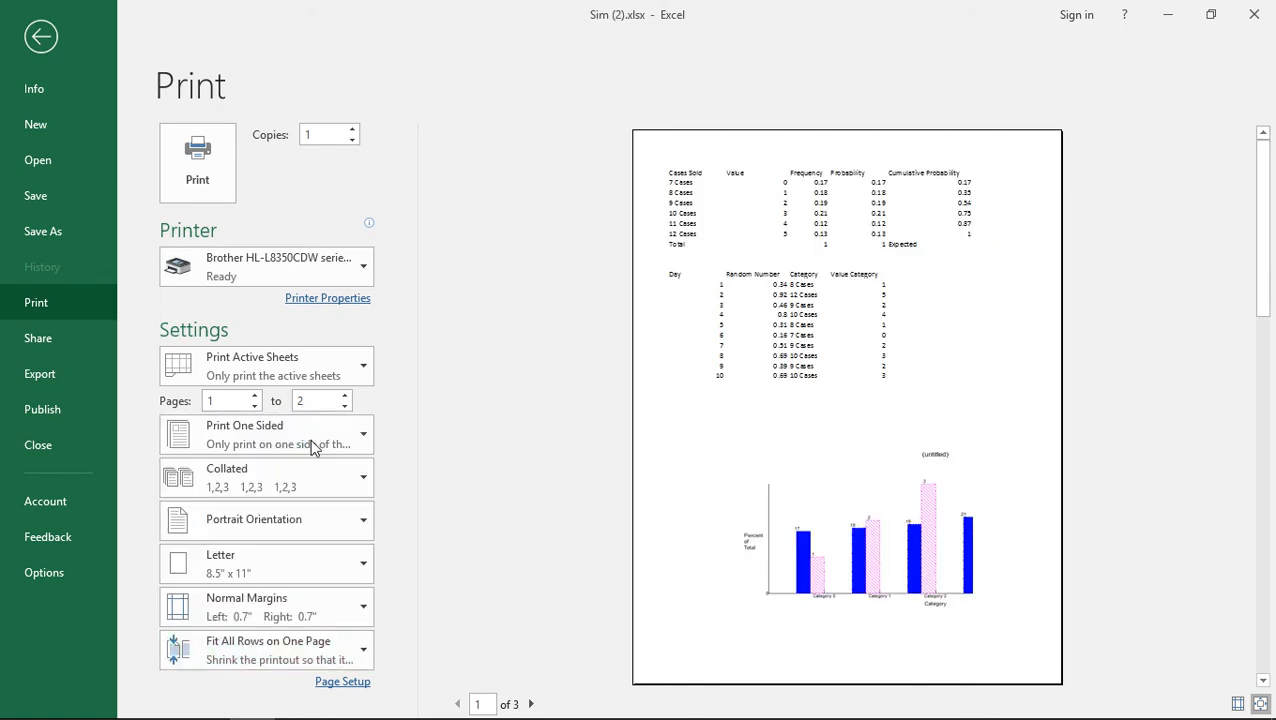
pyautogui.press('Up')
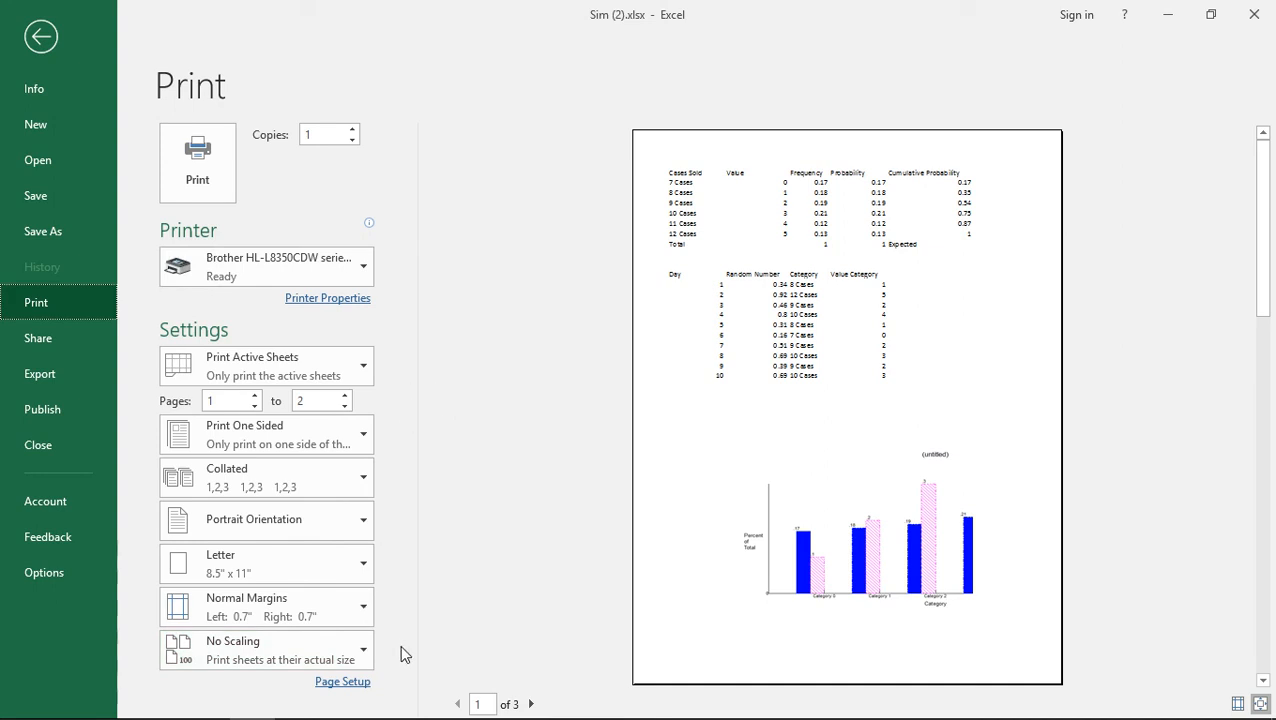
# Step: Page through the three-page preview and back to page 1
pyautogui.click(531, 704)
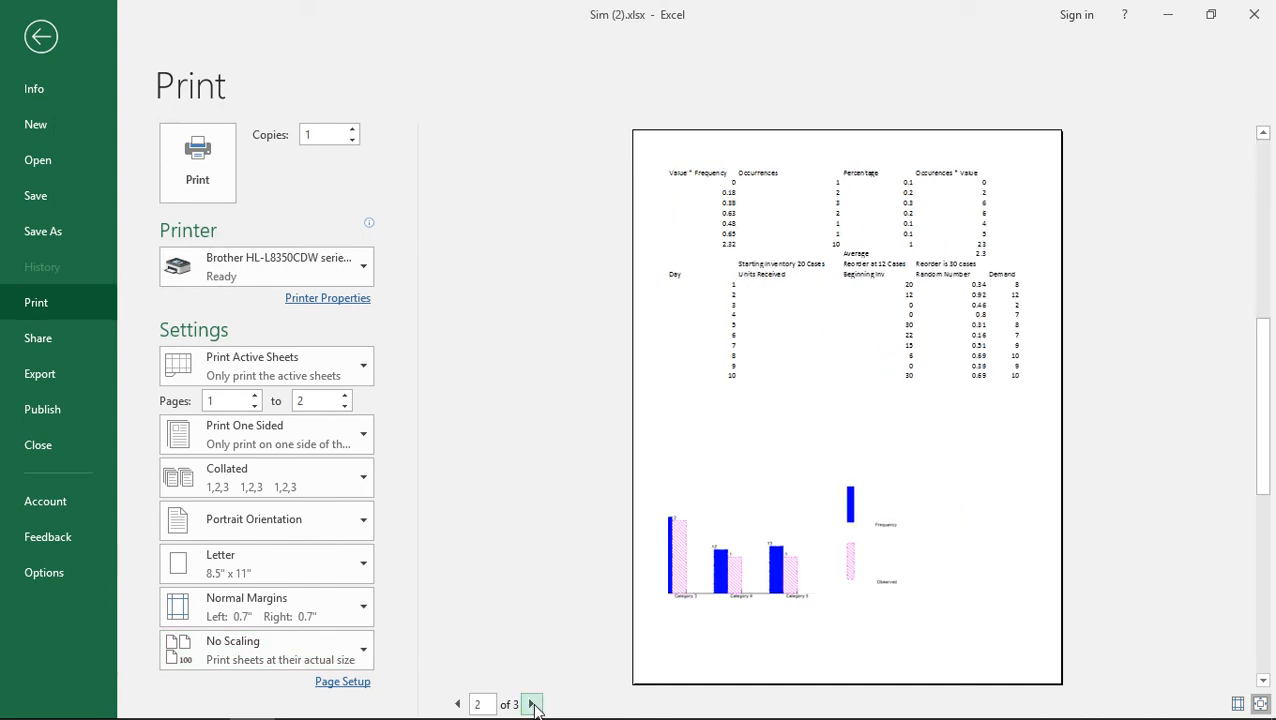
pyautogui.click(531, 704)
pyautogui.click(457, 704)
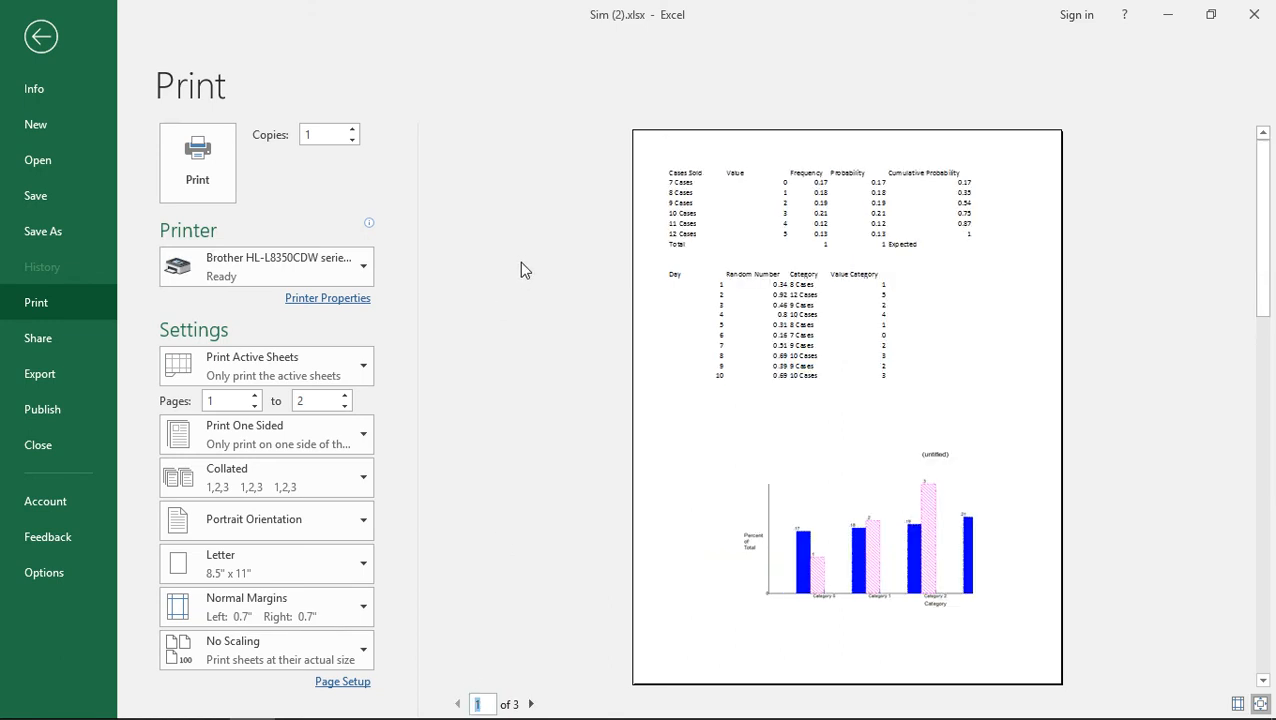
# Step: In the Brother printer properties, review Layout settings keeping portrait orientation
pyautogui.click(337, 302)
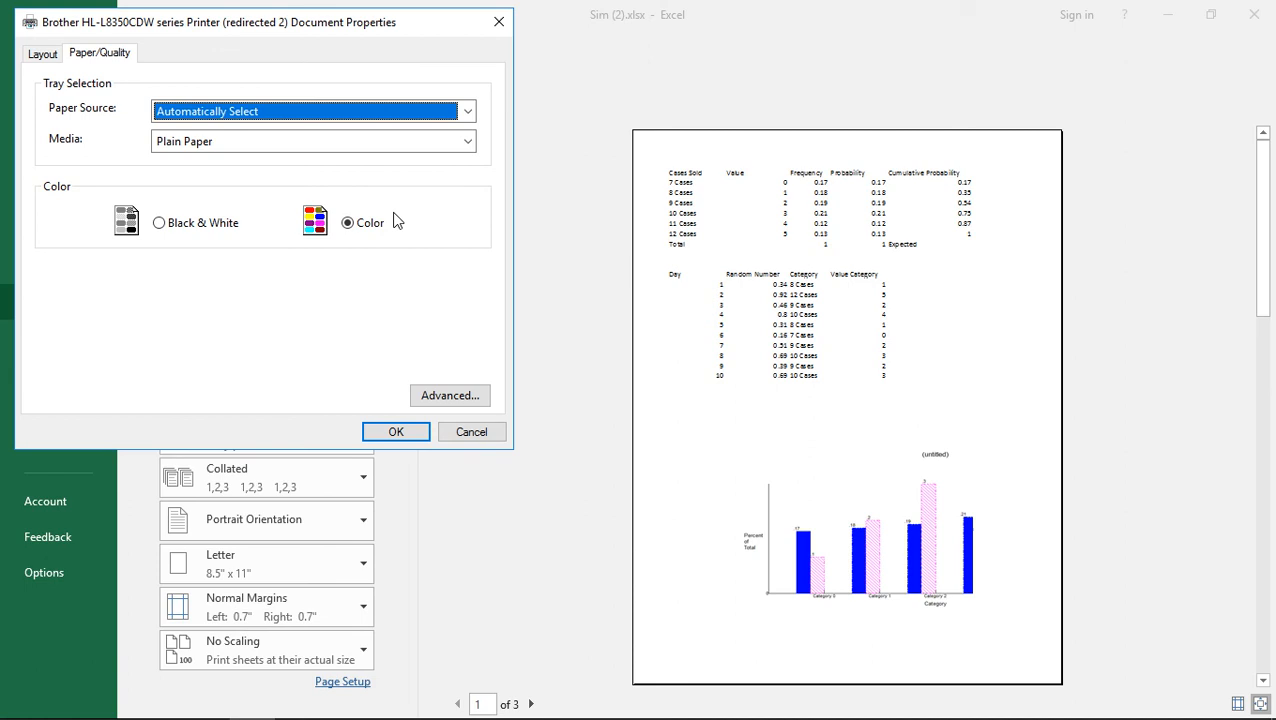
pyautogui.click(42, 54)
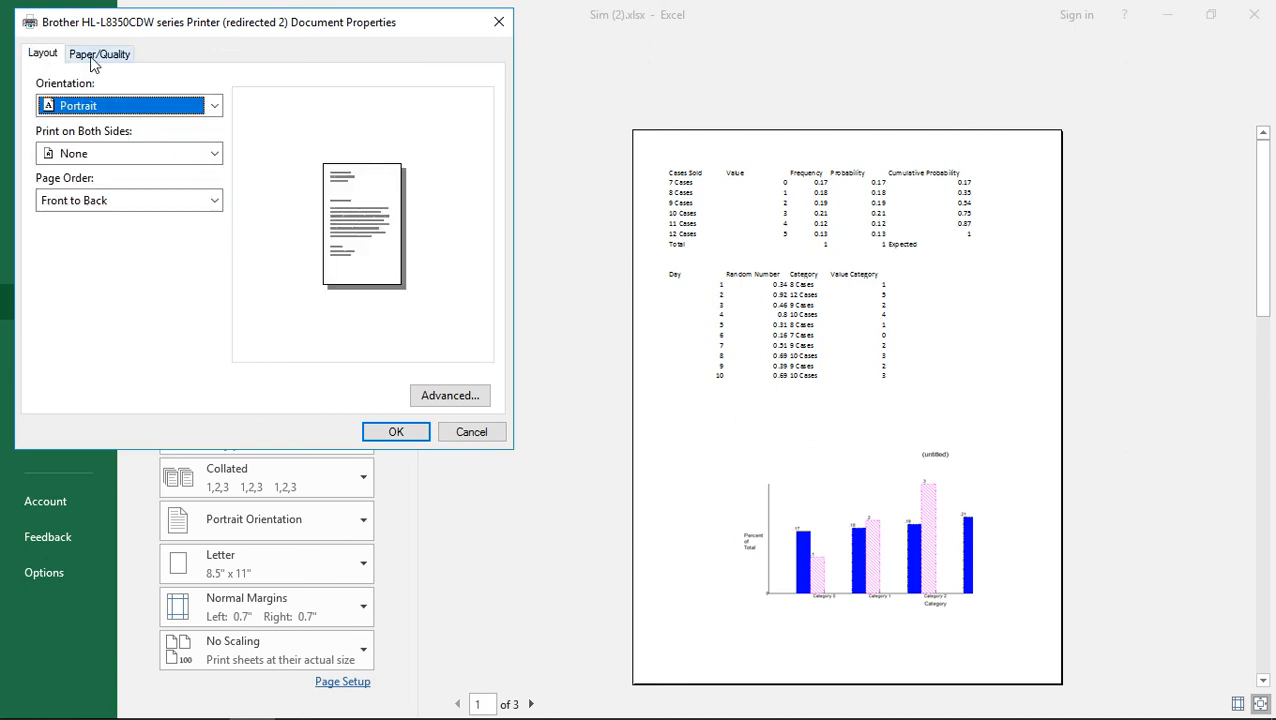
pyautogui.click(99, 105)
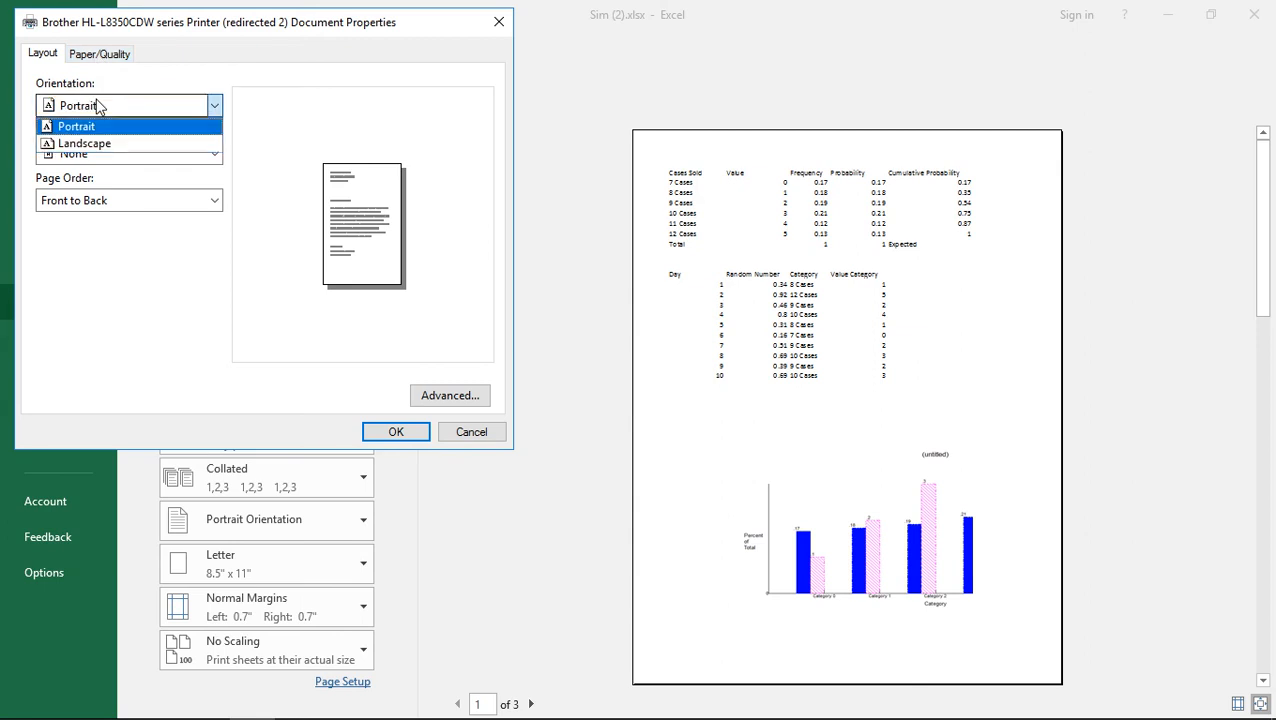
pyautogui.click(140, 100)
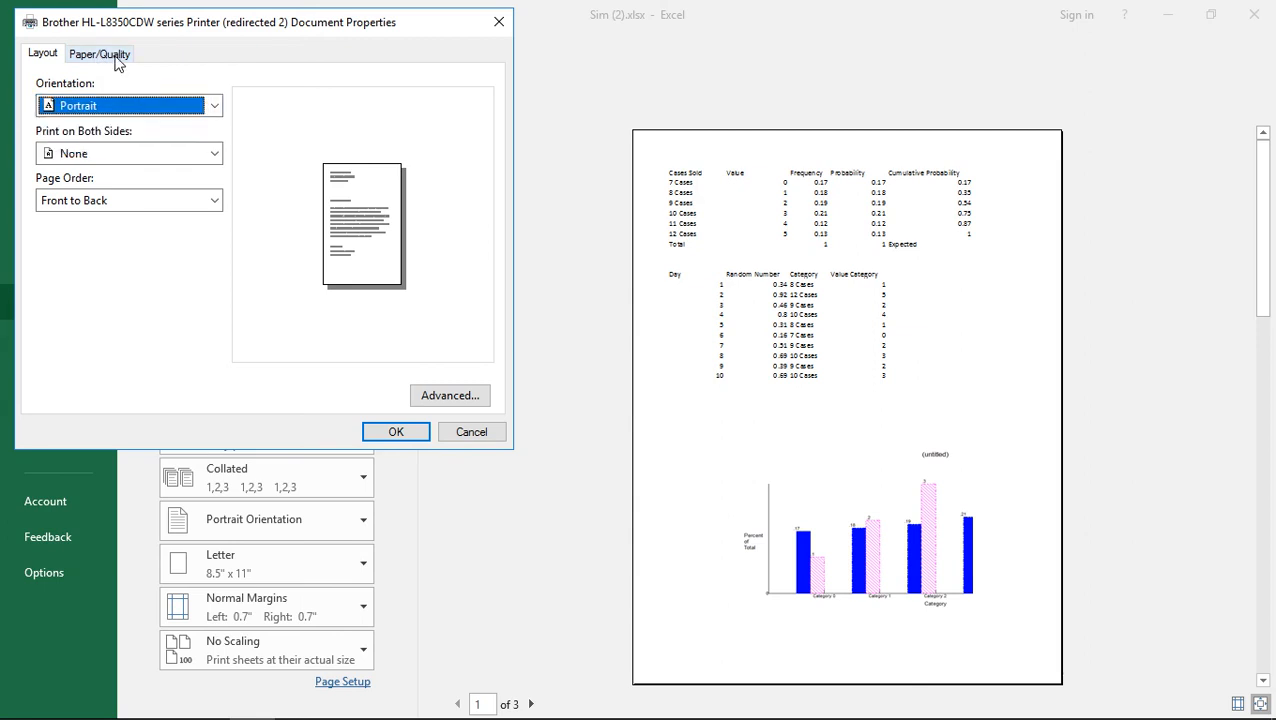
# Step: Under Paper/Quality keep plain paper, choose Black & White output, and confirm
pyautogui.click(117, 60)
pyautogui.click(240, 141)
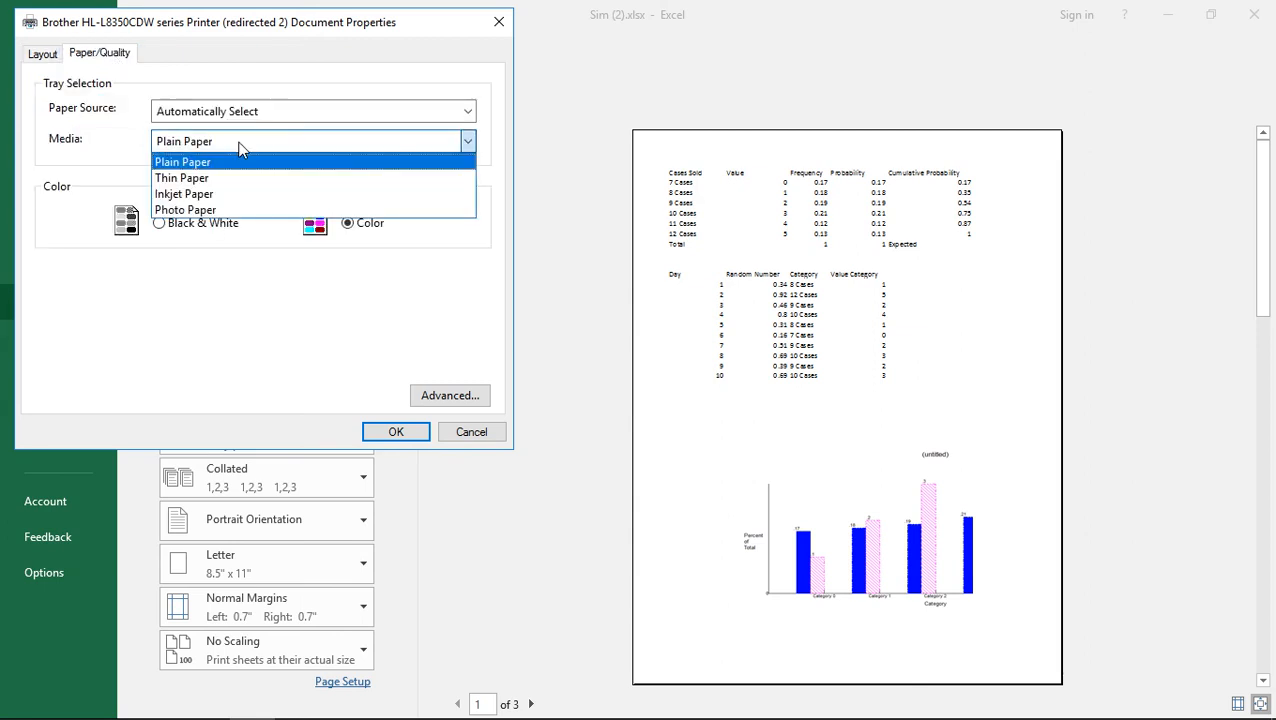
pyautogui.click(230, 300)
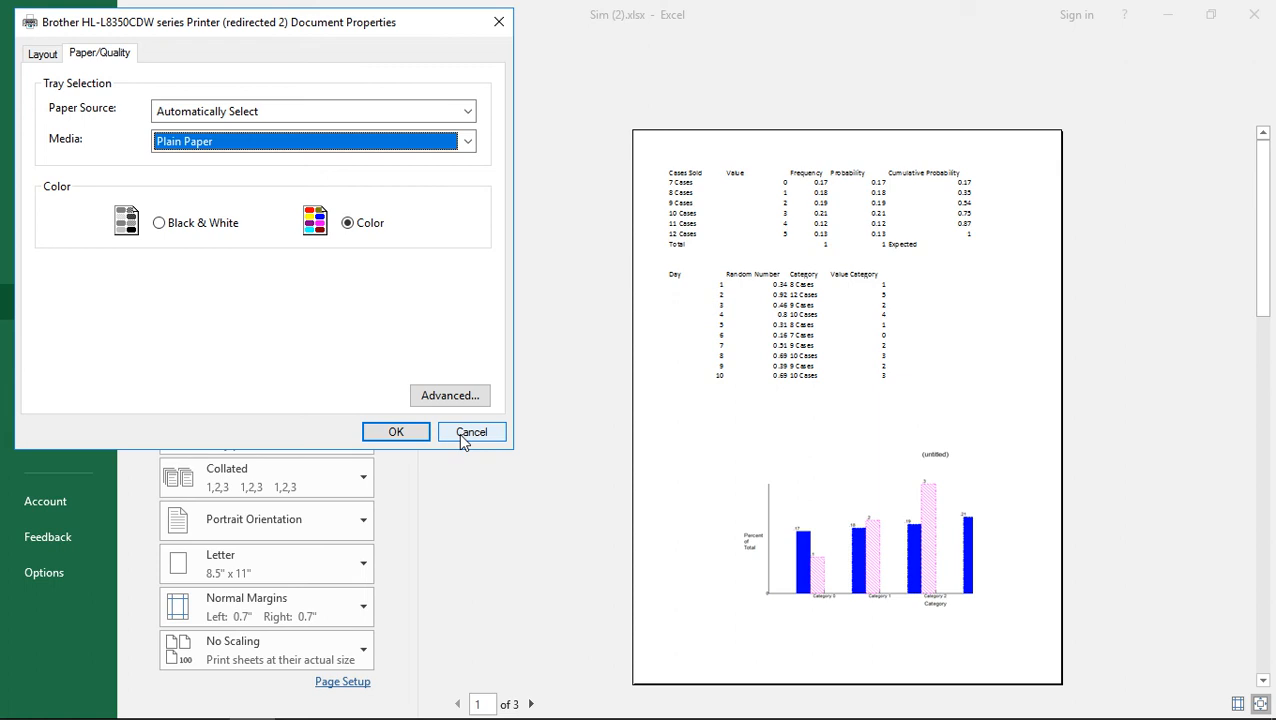
pyautogui.click(186, 226)
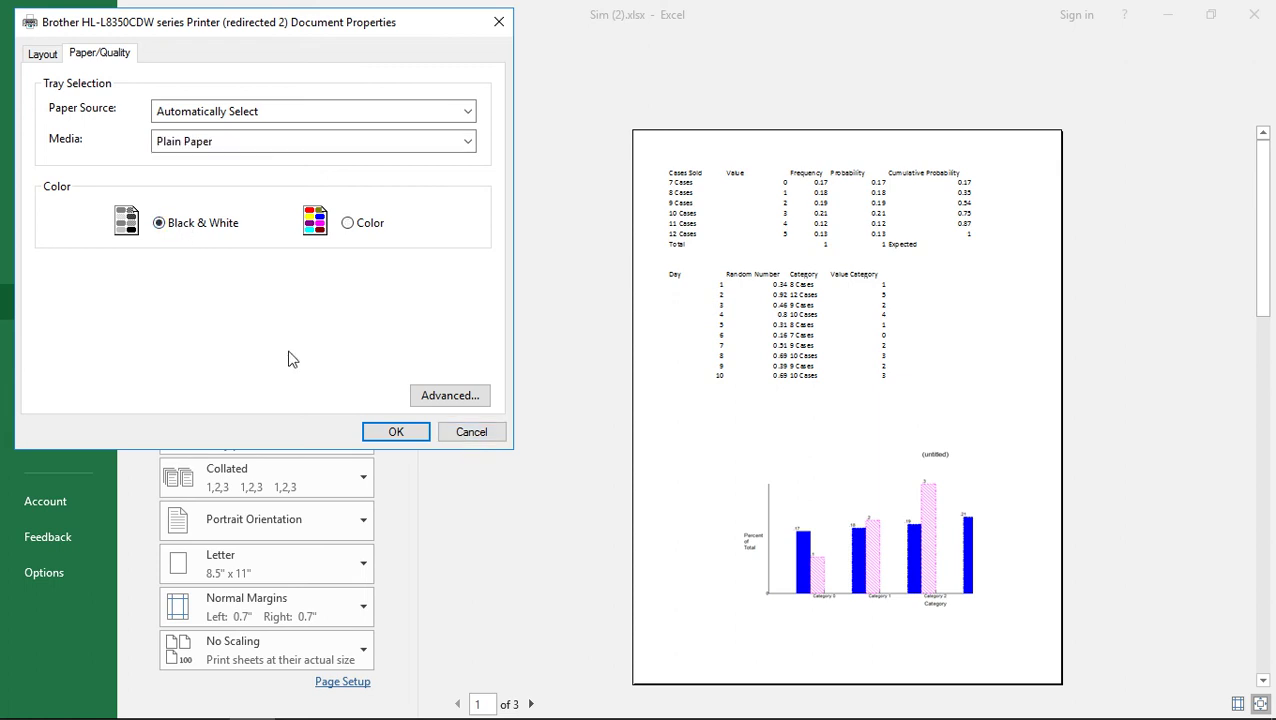
pyautogui.click(394, 433)
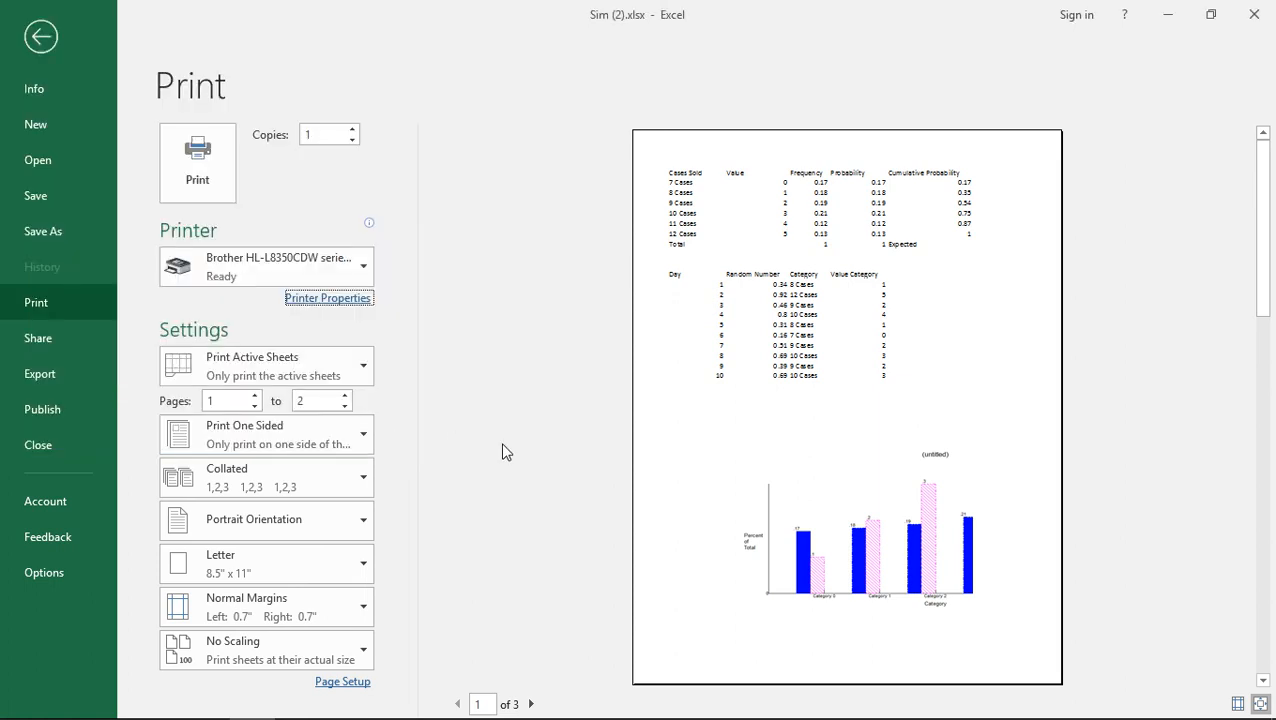